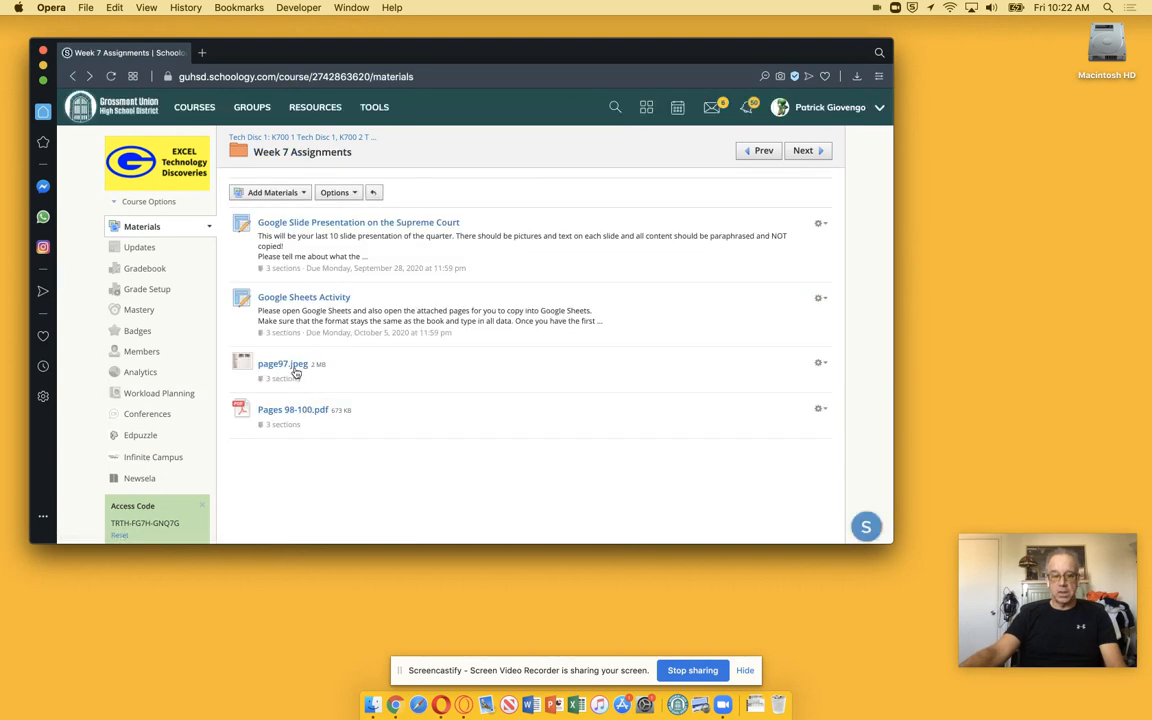
Open the page97.jpeg attachment from the Week 7 Assignments and move its window aside for reference
left_click(291, 366)
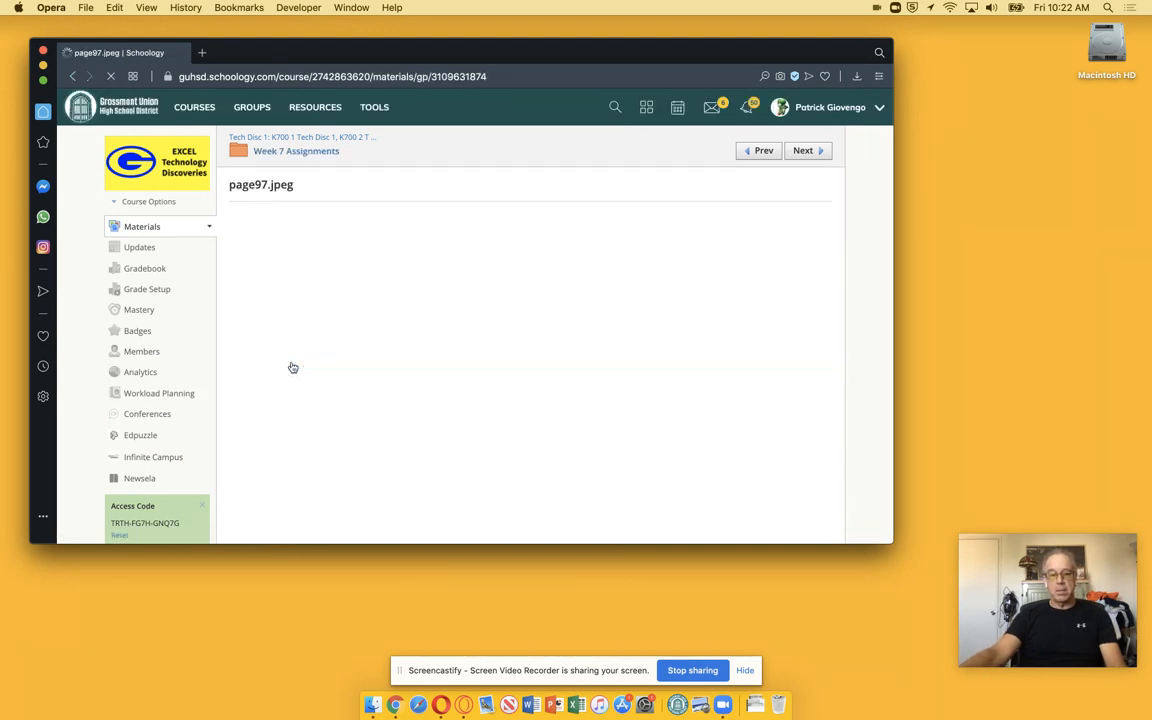
scroll(535, 404, "down", 3)
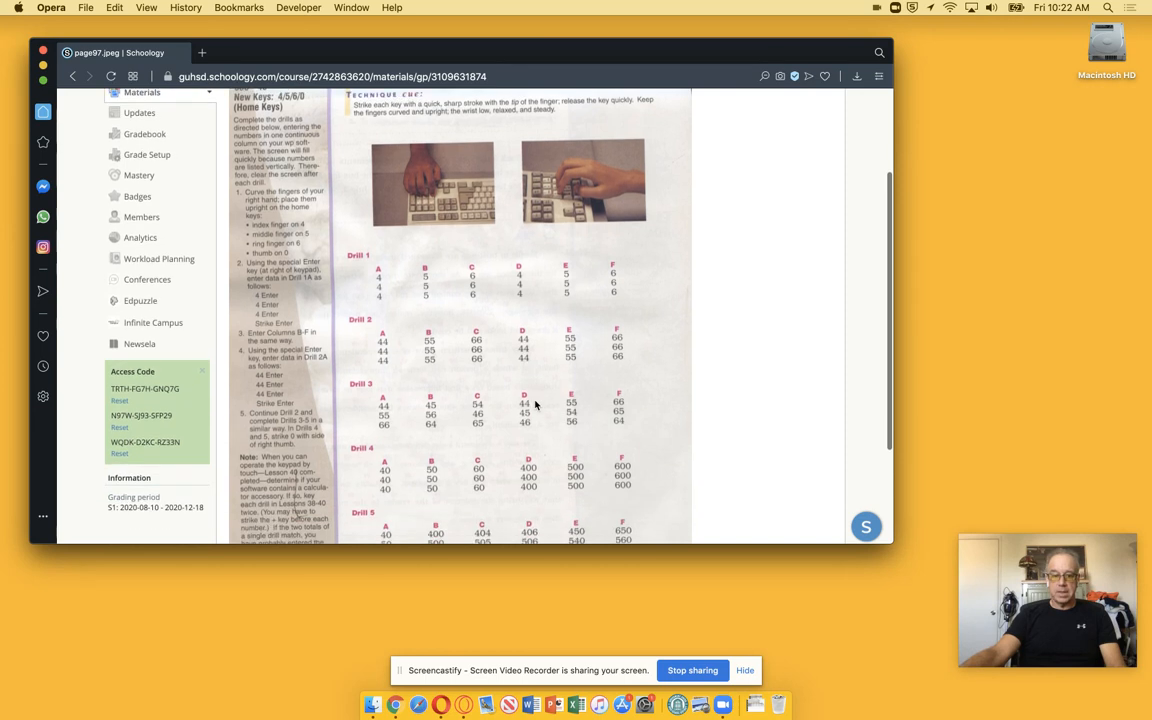
left_click_drag(278, 55, 743, 39)
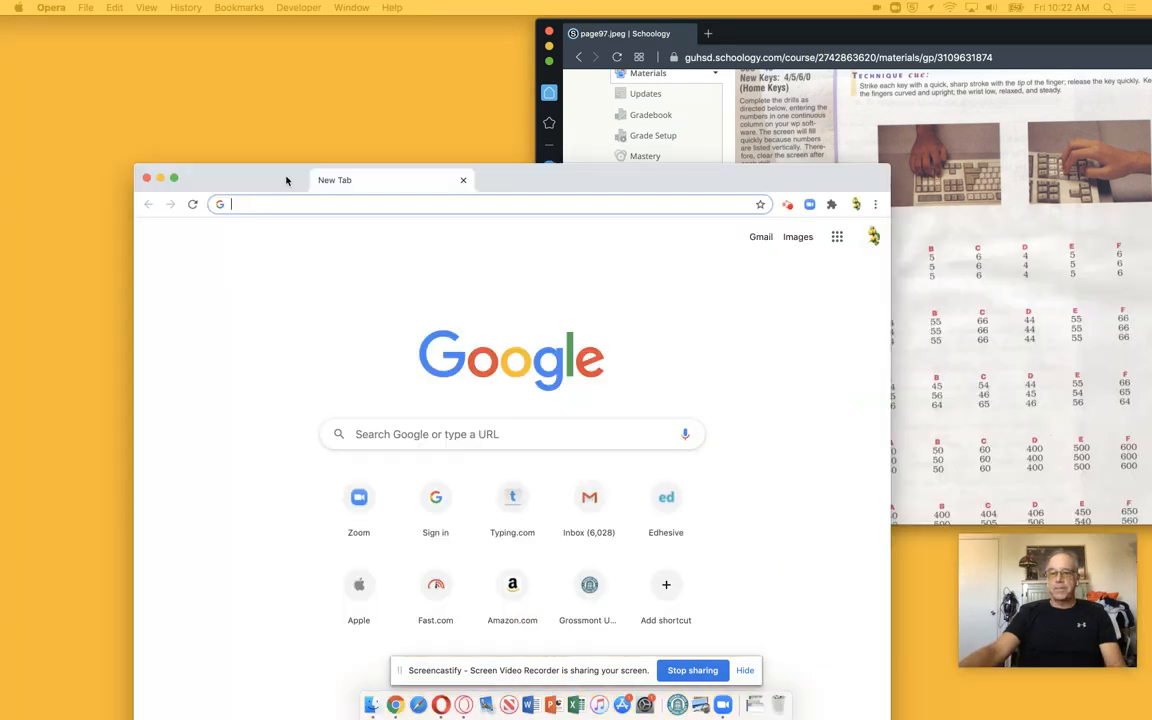
left_click_drag(298, 181, 246, 44)
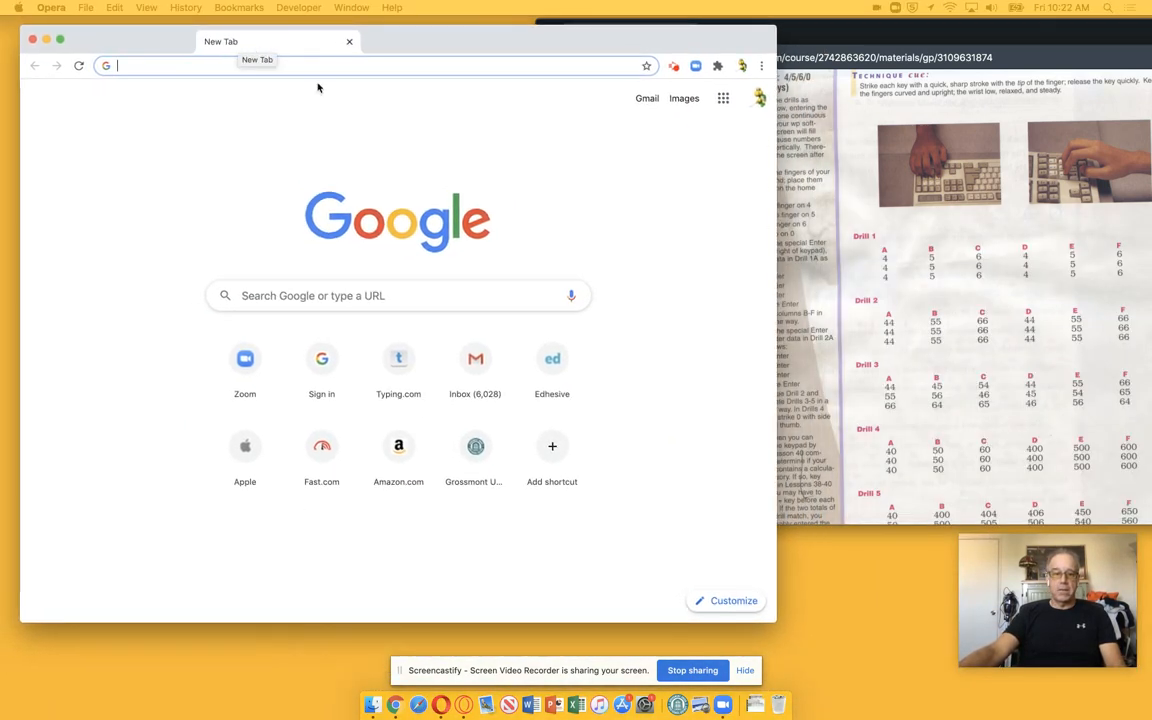
Open Google Sheets from the Google apps launcher and start a blank spreadsheet
left_click(724, 101)
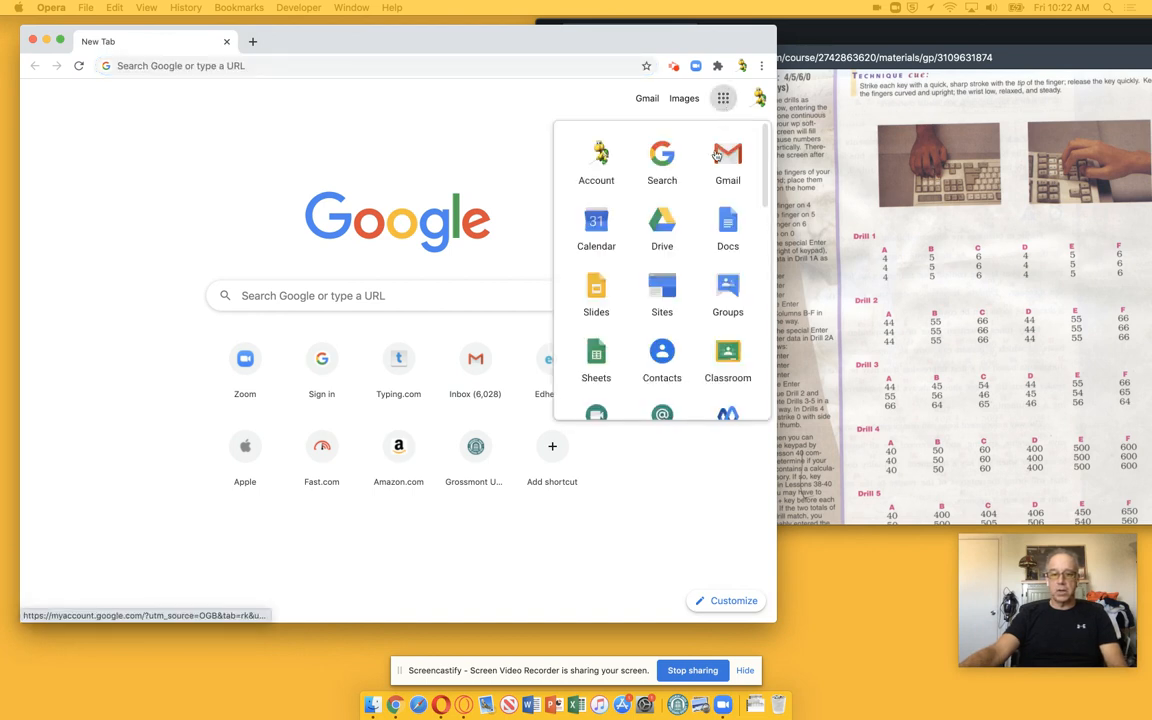
left_click(600, 355)
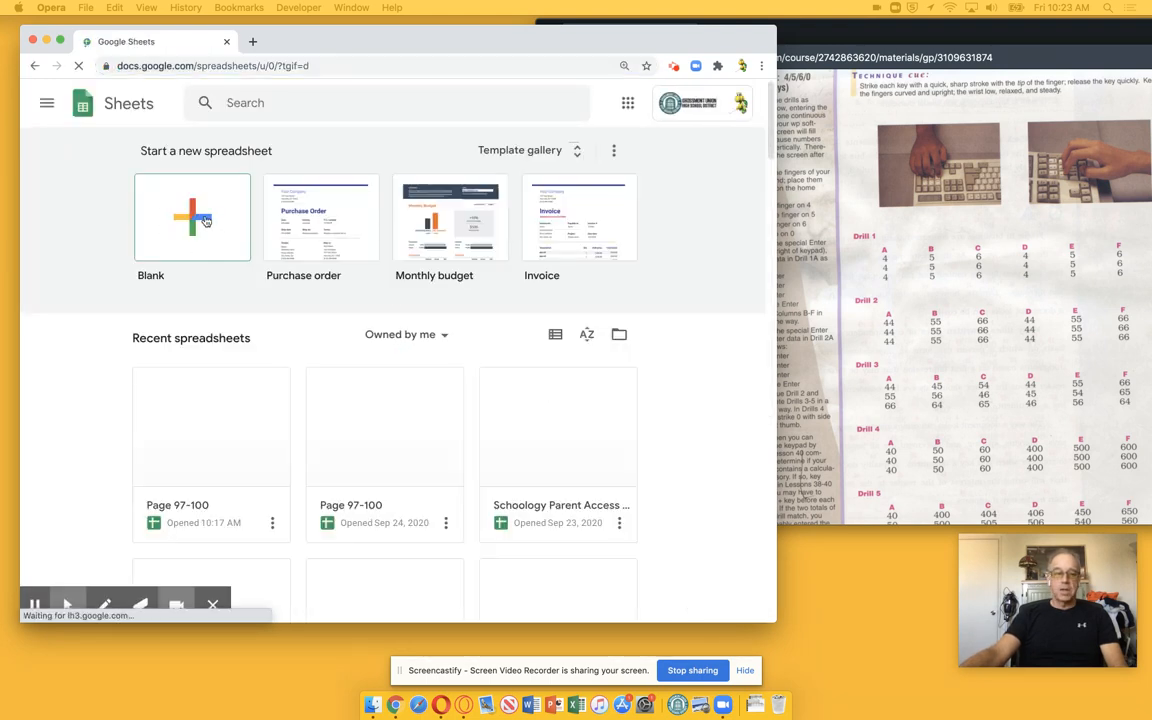
left_click(206, 221)
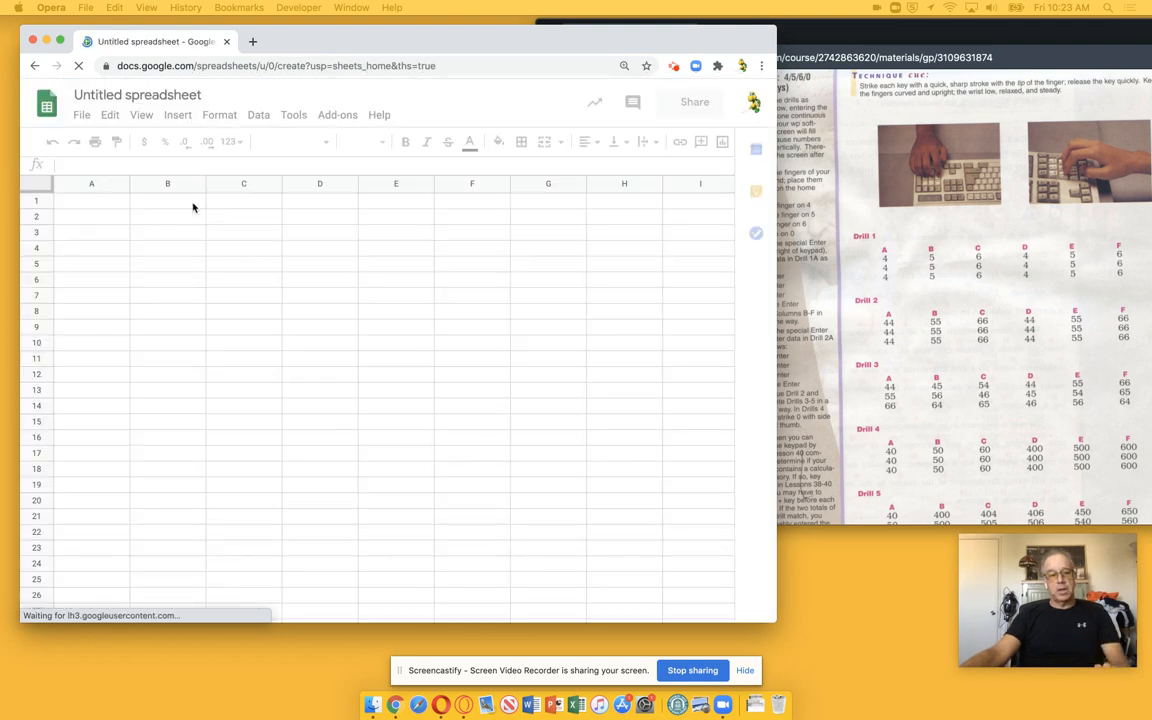
Rename the spreadsheet as Page 97-100
left_click(149, 95)
left_click(153, 95)
double_click(154, 95)
left_click(154, 95, "shift")
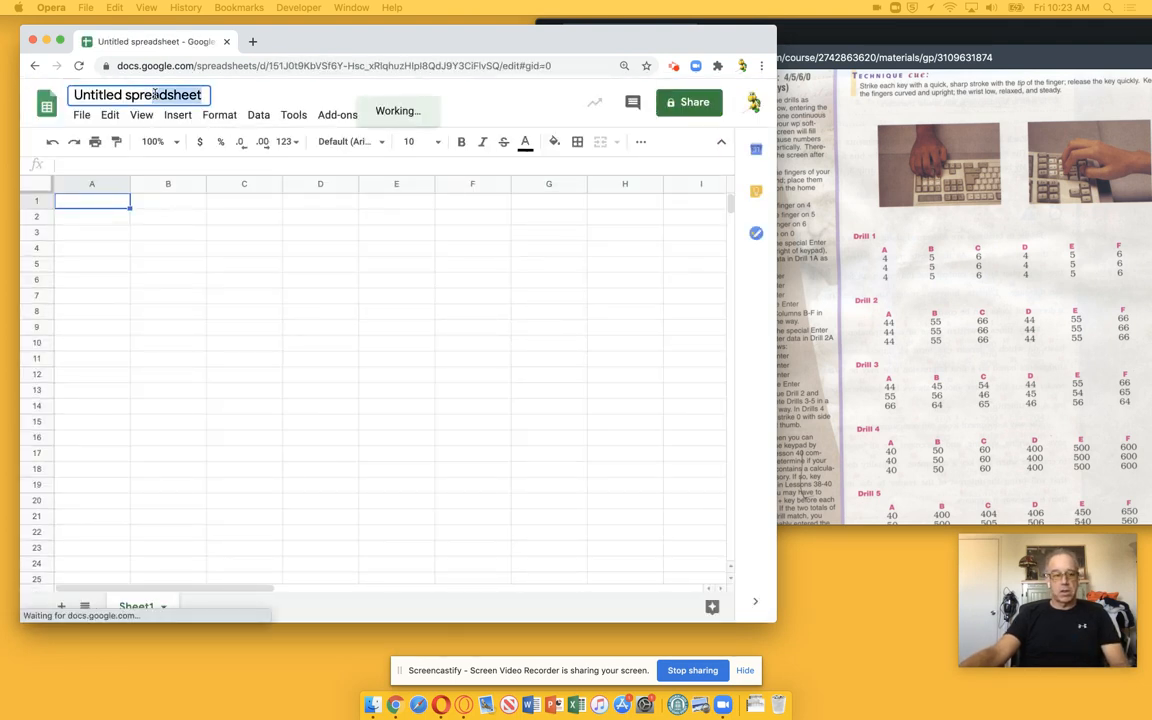
double_click(154, 95)
triple_click(154, 95)
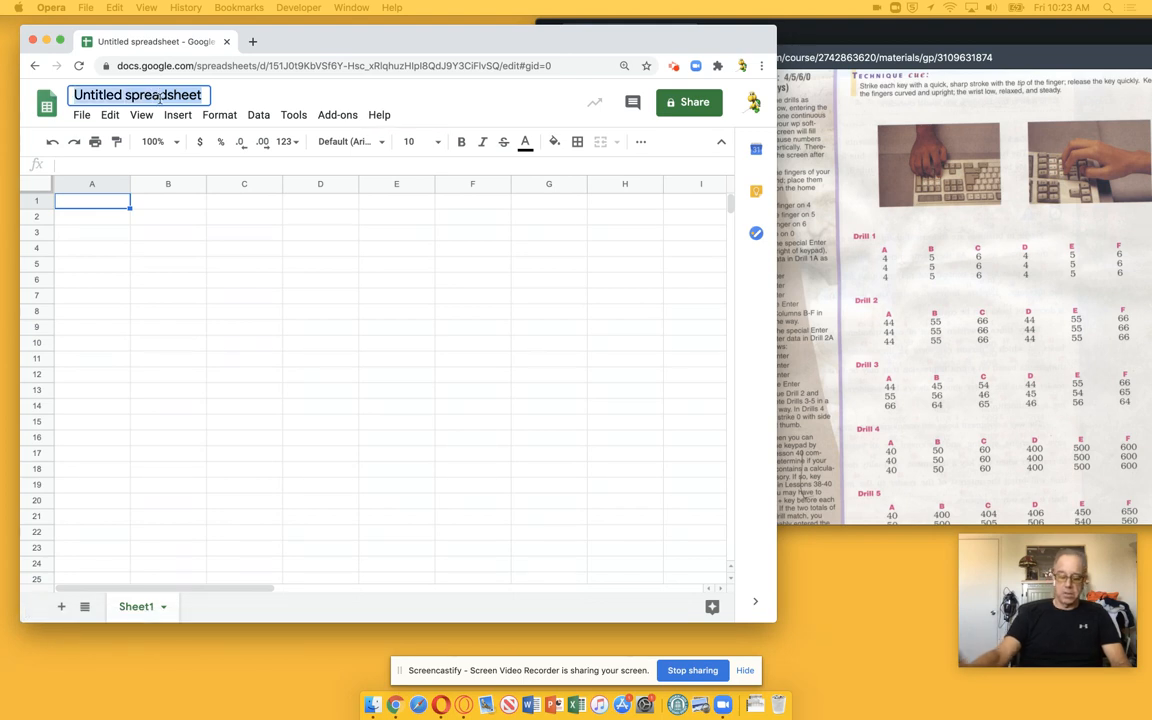
type("Page ")
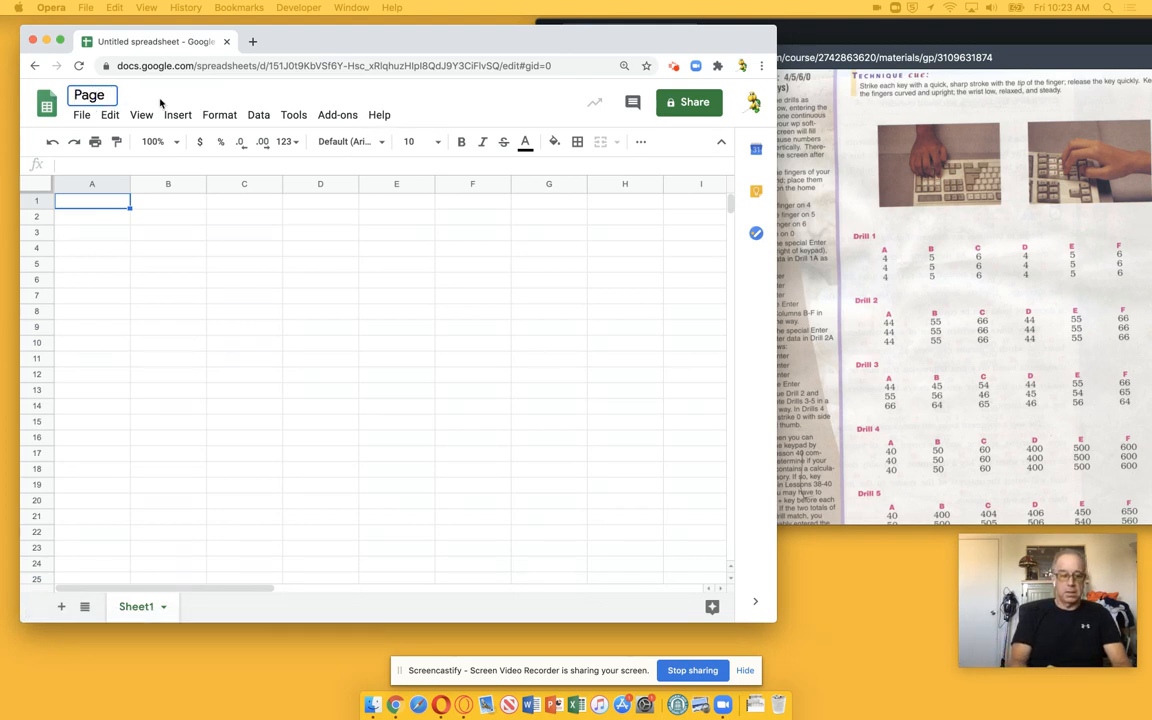
type("97-100")
key("Return")
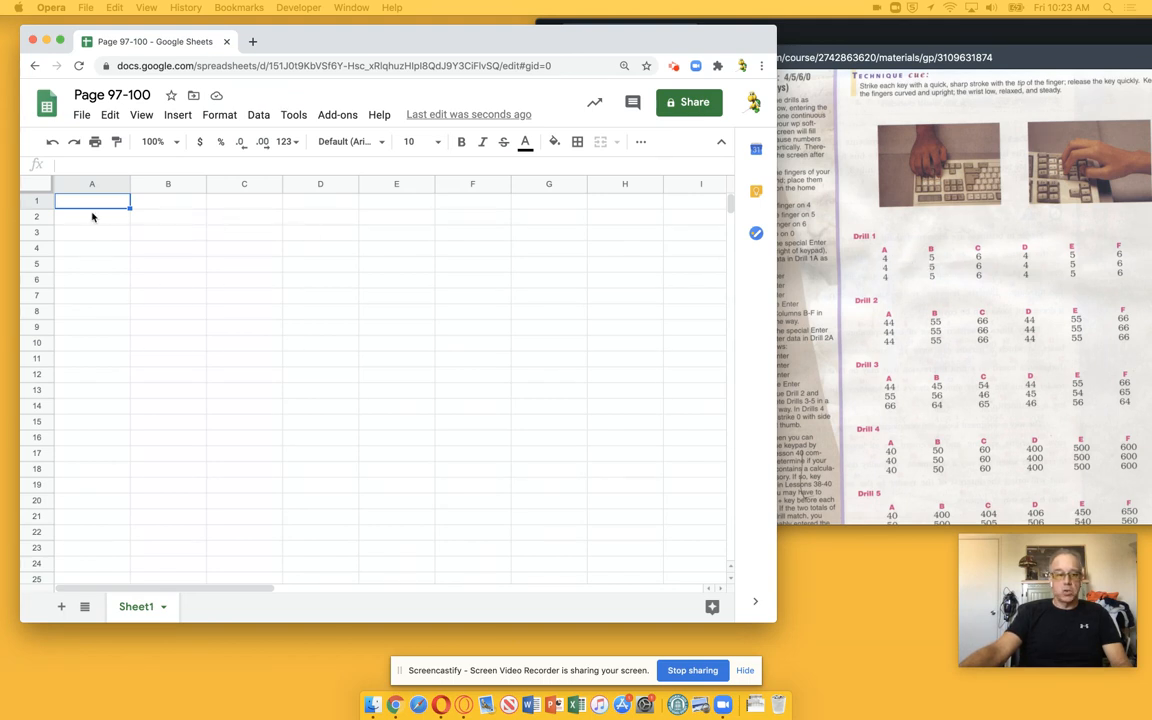
Enter the title Drill 1 in A1 and the column letters A through F across row 2
type("Drill 1")
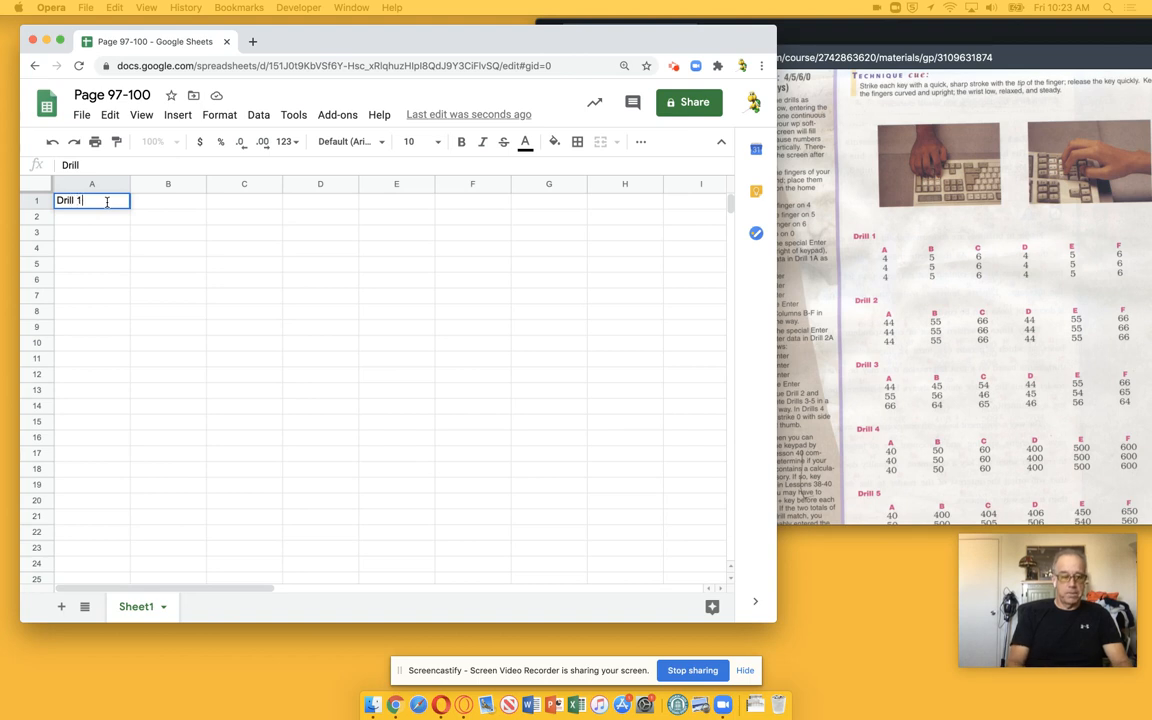
key("Return")
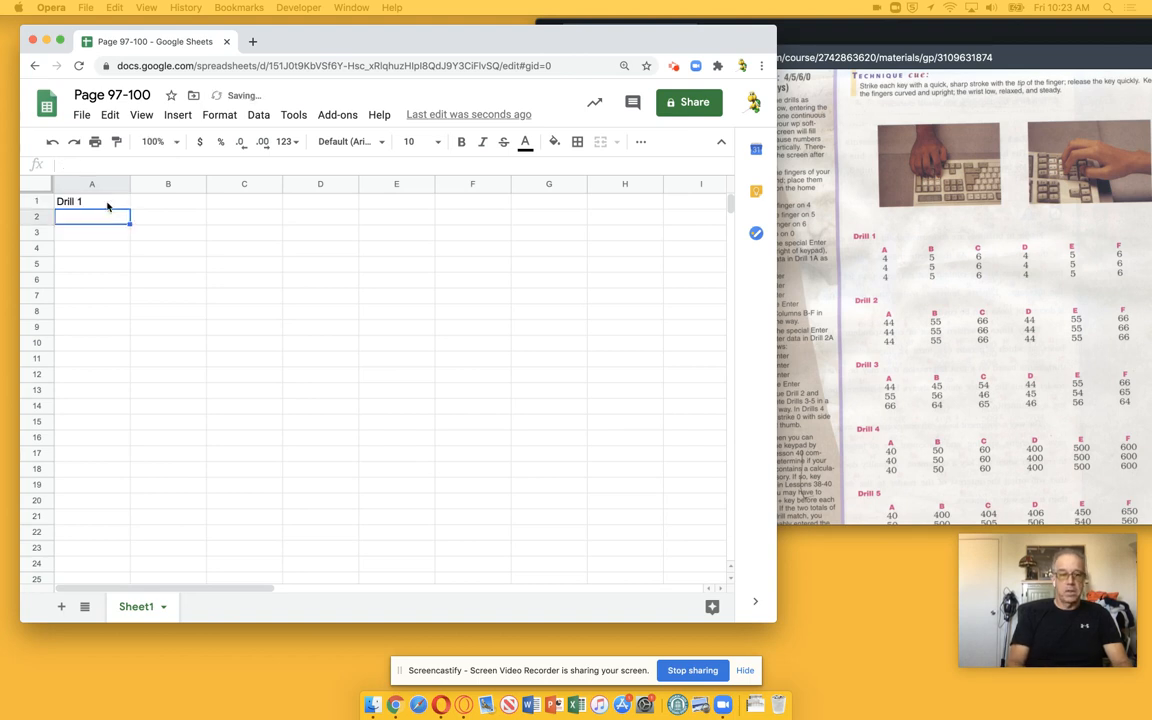
type("A")
key("Tab")
type("B")
key("Tab")
type("C")
key("Tab")
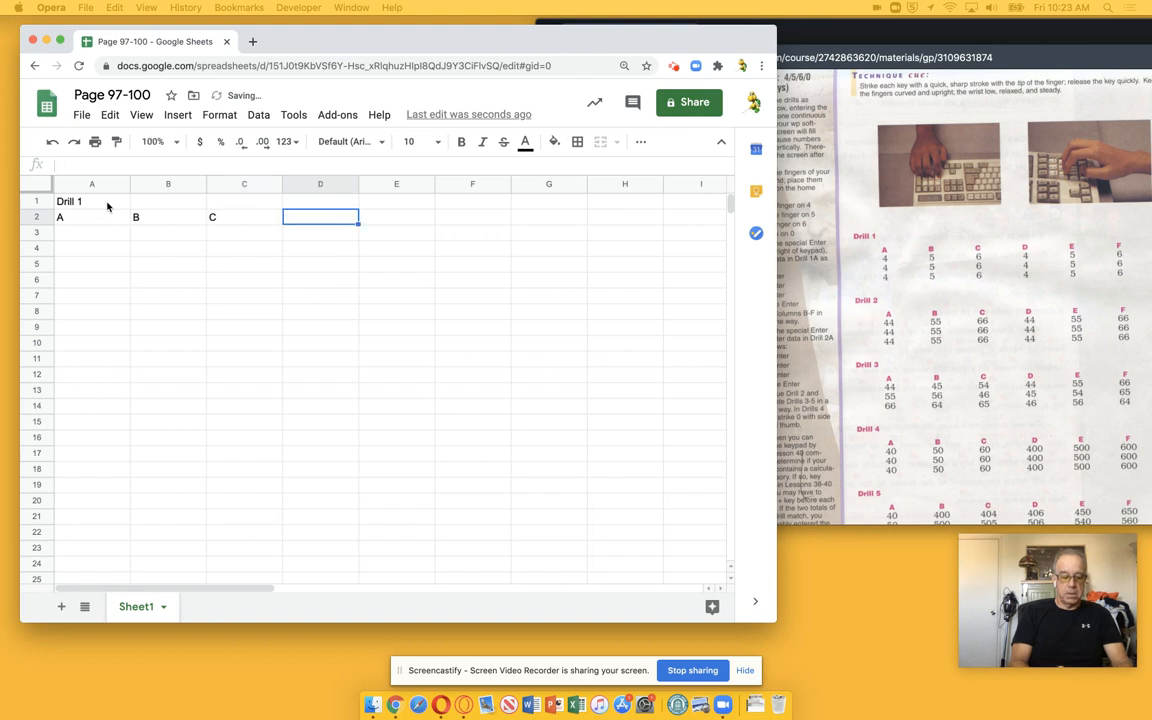
type("D")
key("Tab")
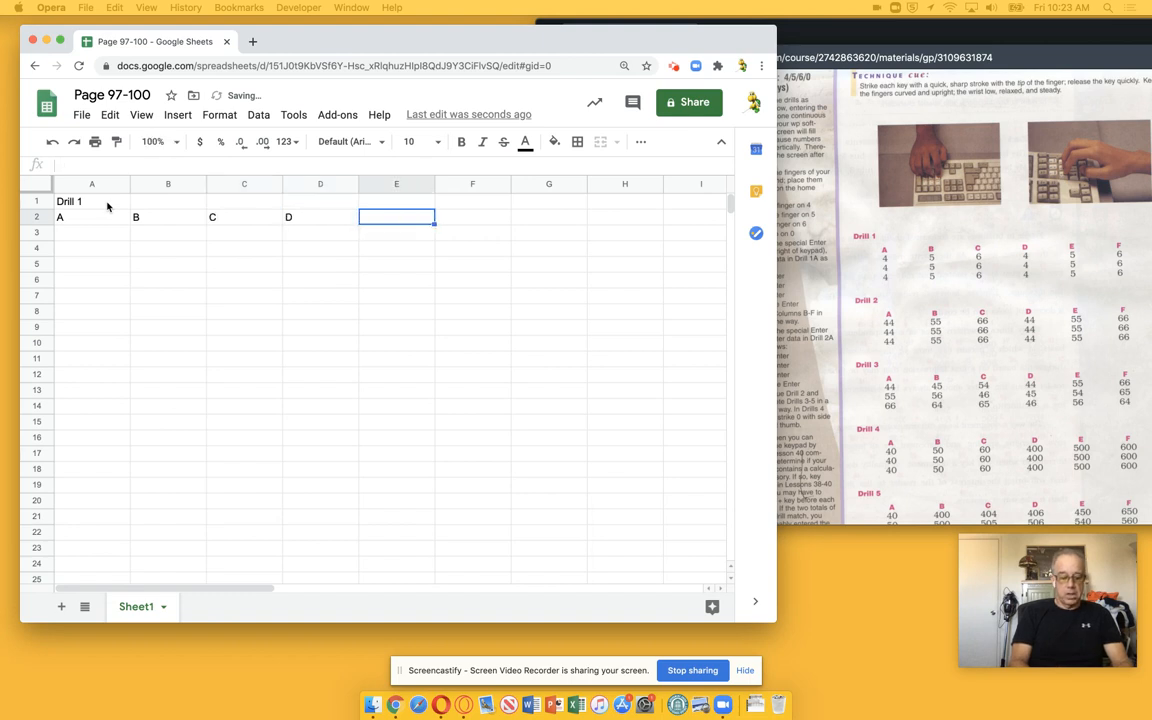
type("E")
key("Tab")
type("F")
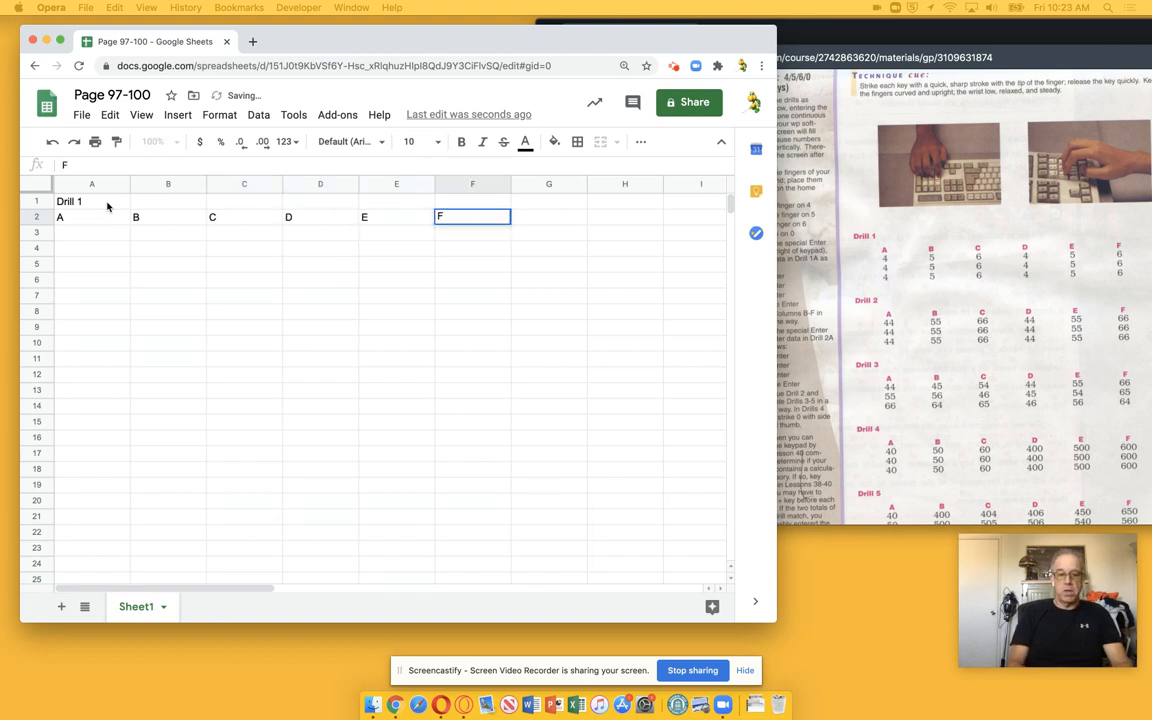
key("Return")
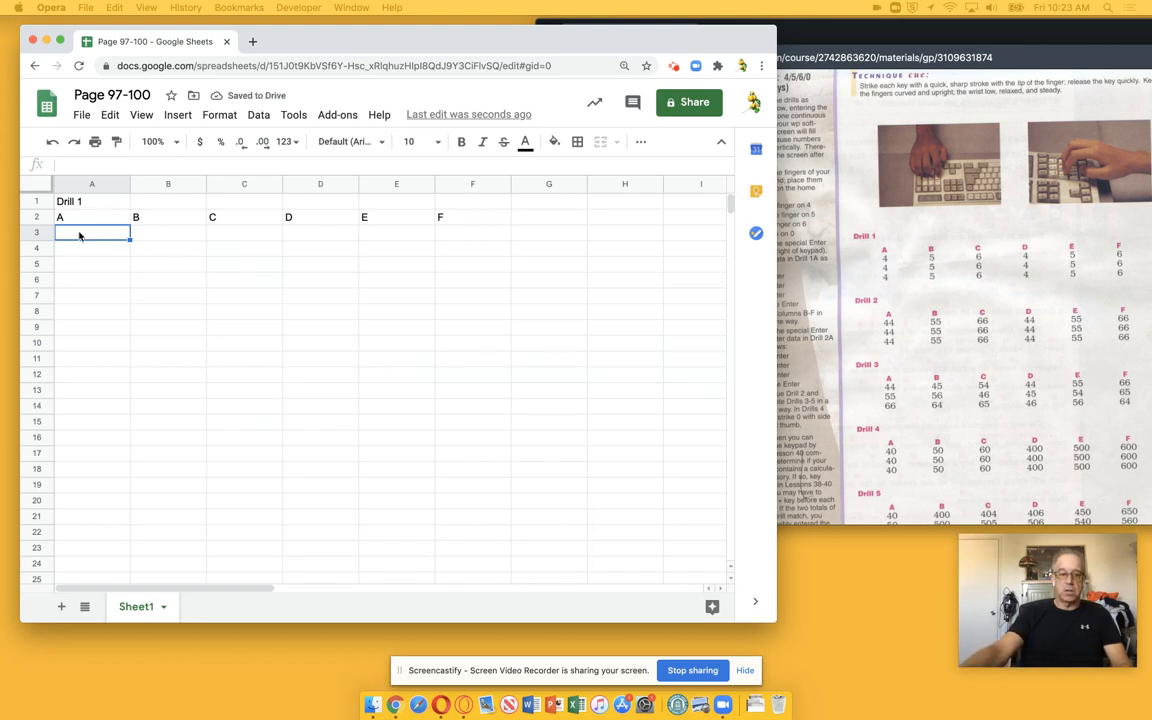
Enter 4 in each of cells A3 through A5
type("4")
key("Return")
type("4")
key("Return")
type("4")
Enter 4 in each of cells B3 through B5
key("Return")
key("Up")
key("Up")
key("Up")
key("Right")
type("4")
key("Return")
type("4")
key("Return")
type("4")
key("Return")
key("Up")
key("Up")
key("Up")
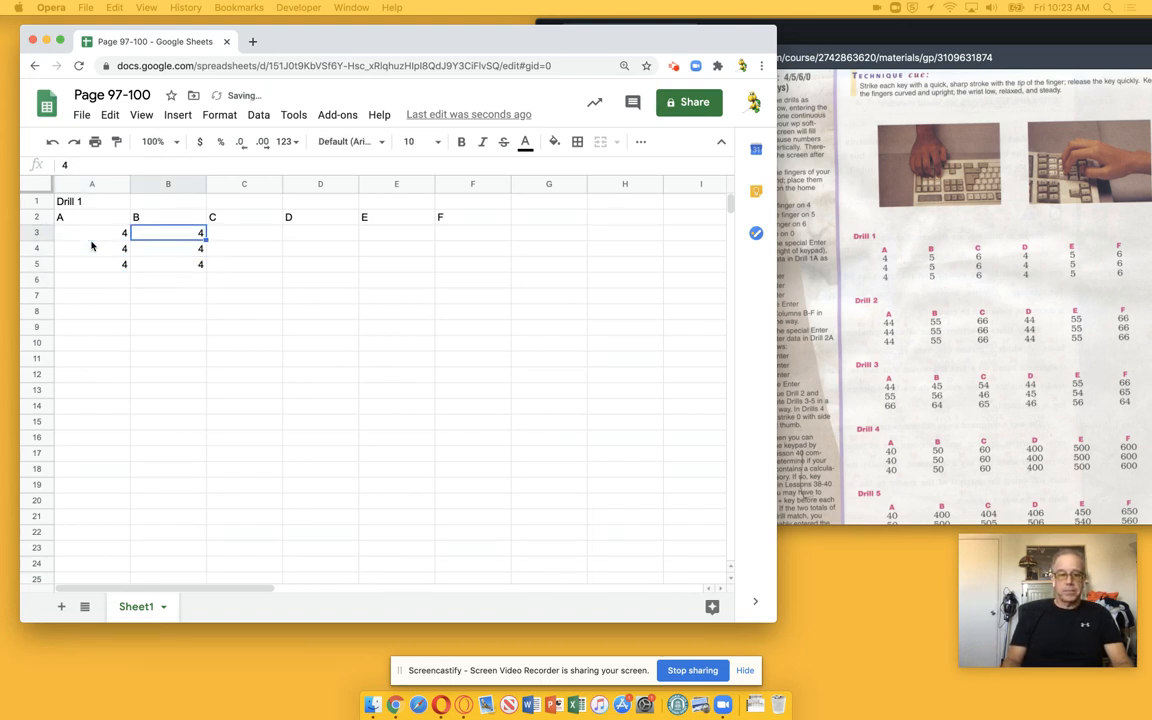
Fill B3:B5 with 5 and C3:C5 with 6
key("Right")
key("Right")
key("Left")
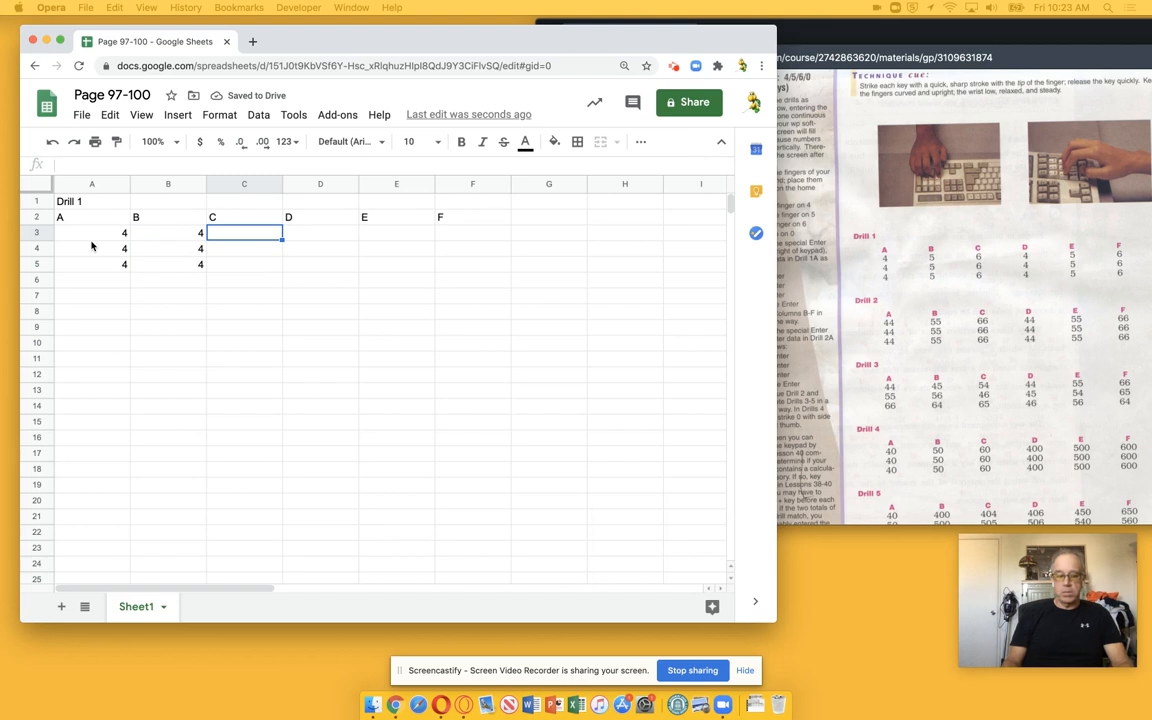
key("Left")
type("5")
key("Return")
type("5")
key("Return")
type("5")
key("Return")
key("Up")
key("Up")
key("Up")
key("Right")
type("6")
key("Return")
type("6")
key("Return")
type("6")
key("Return")
Fill D3:D5 with 4 and E3:E5 with 5
key("Up")
key("Up")
key("Up")
key("Right")
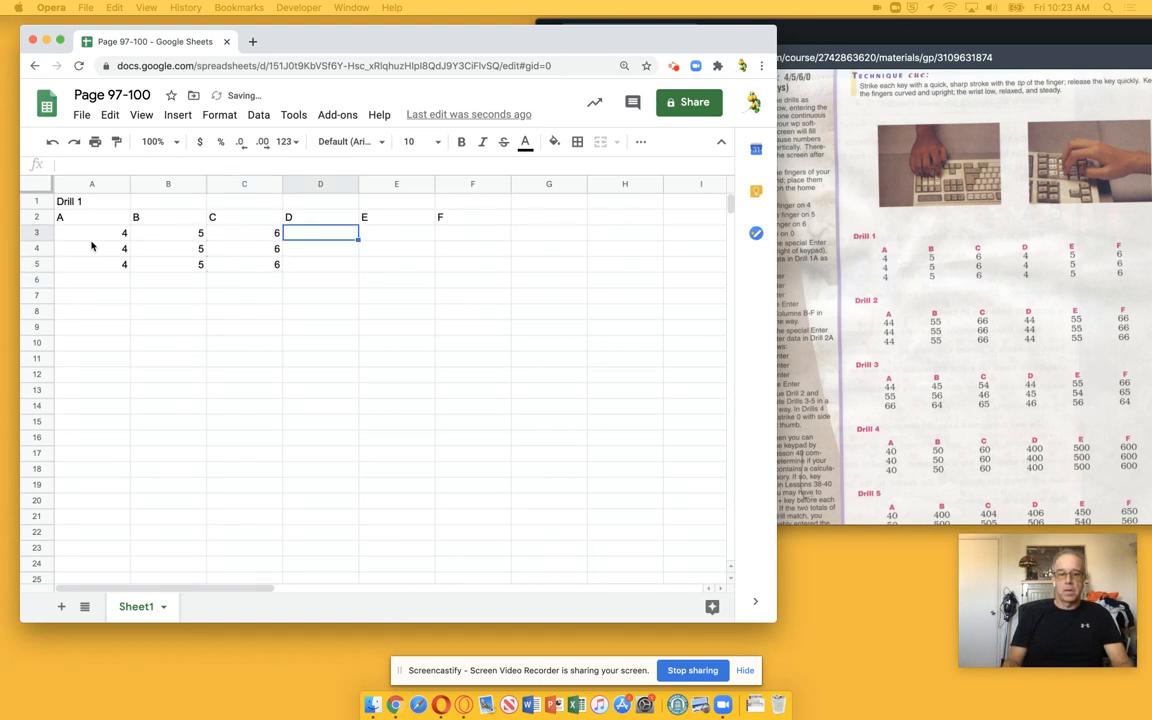
type("4")
key("Return")
type("4")
key("Return")
type("4")
key("Return")
key("Up")
key("Up")
key("Up")
key("Right")
type("5")
key("Return")
type("5")
key("Return")
type("5")
key("Return")
key("Up")
key("Up")
key("Up")
key("Right")
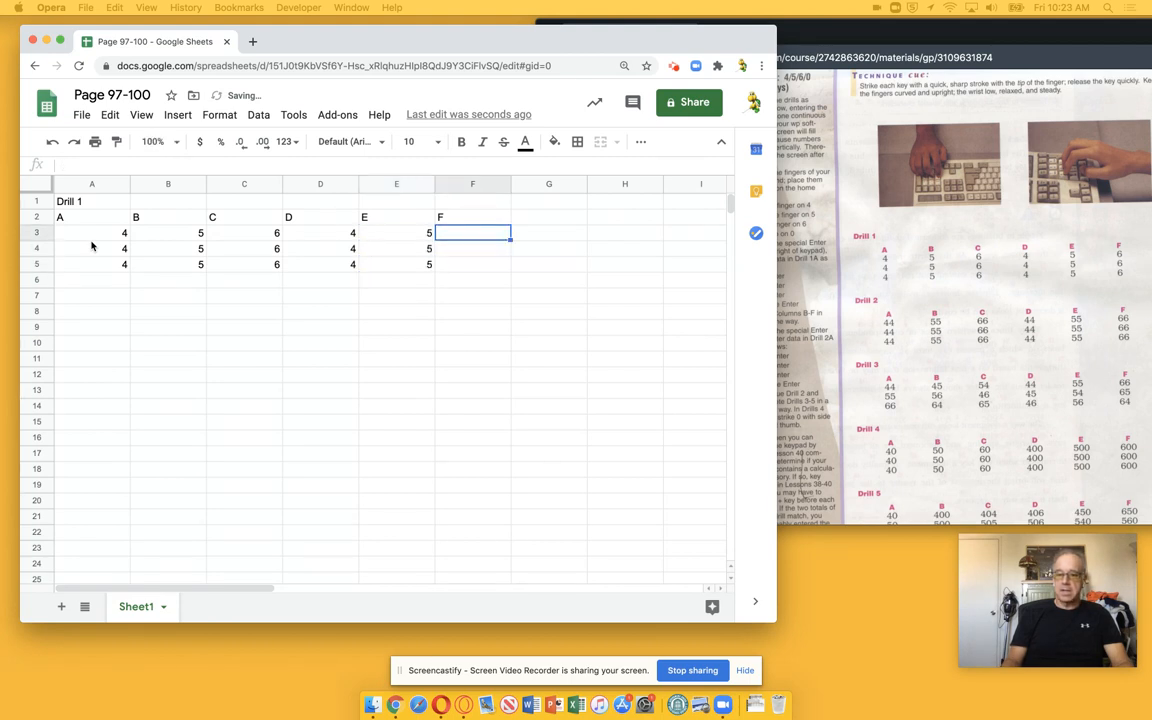
Fill F3:F5 with 6 to complete the Drill 1 data
type("6")
key("Return")
type("6")
key("Return")
type("6")
key("Return")
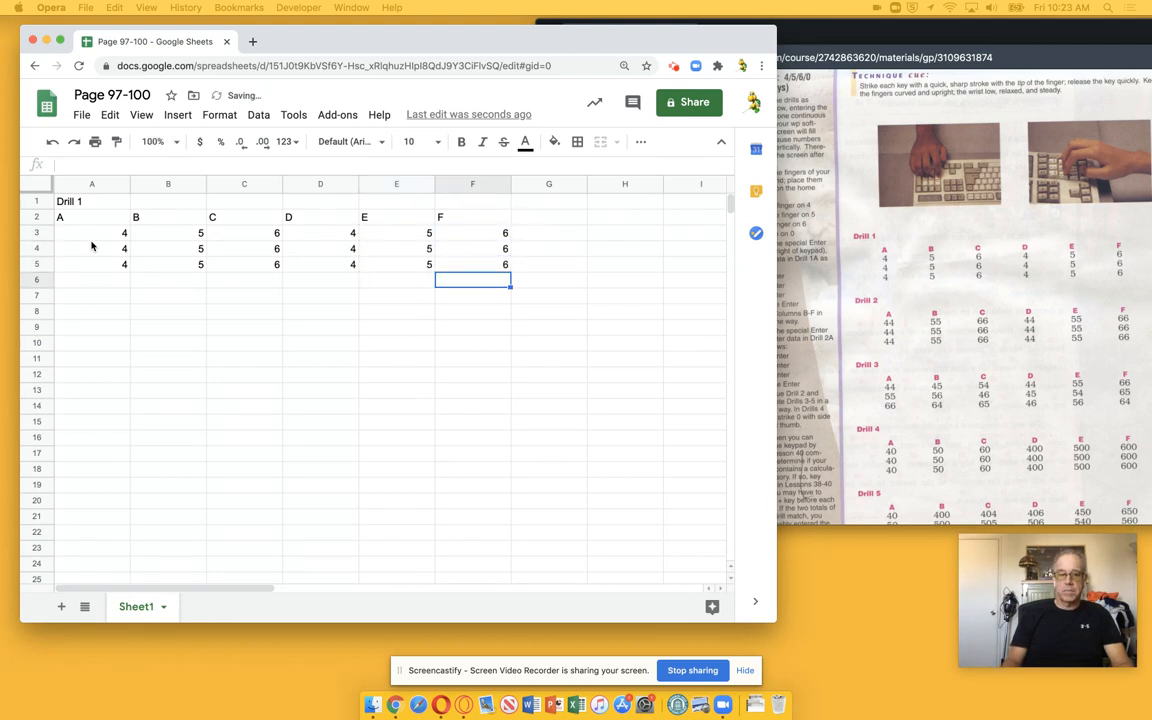
key("Right")
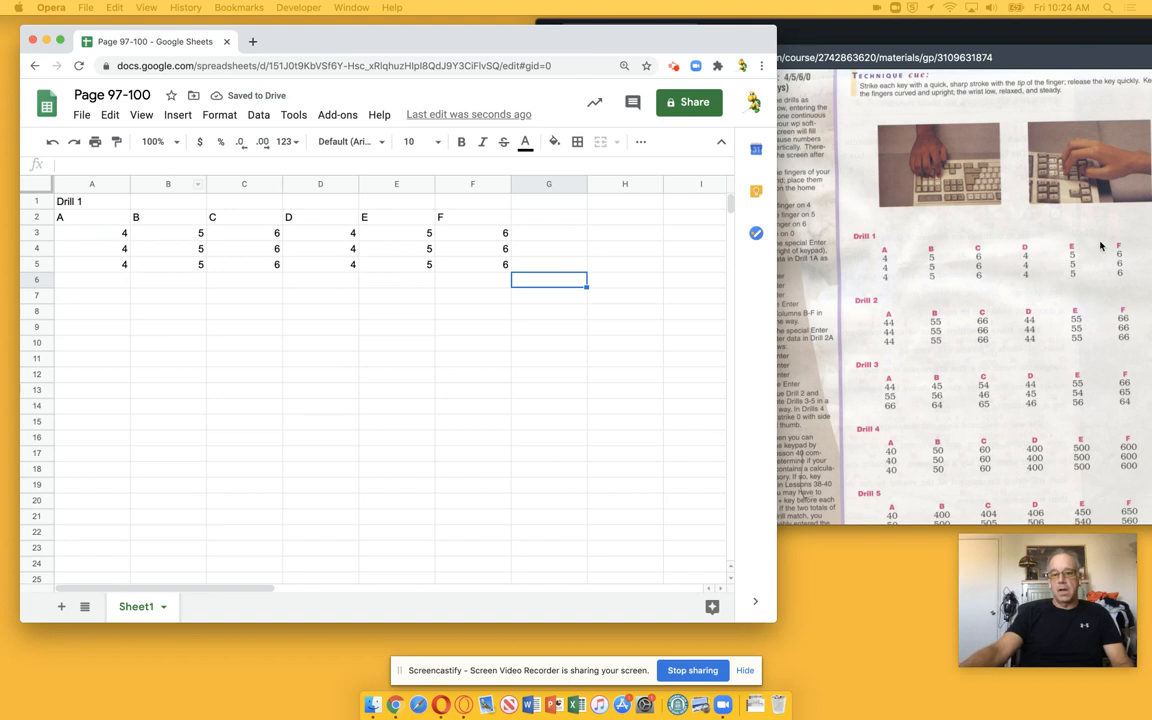
Open the Google Sheets Activity assignment instructions on the course page and reposition that window
left_click(954, 98)
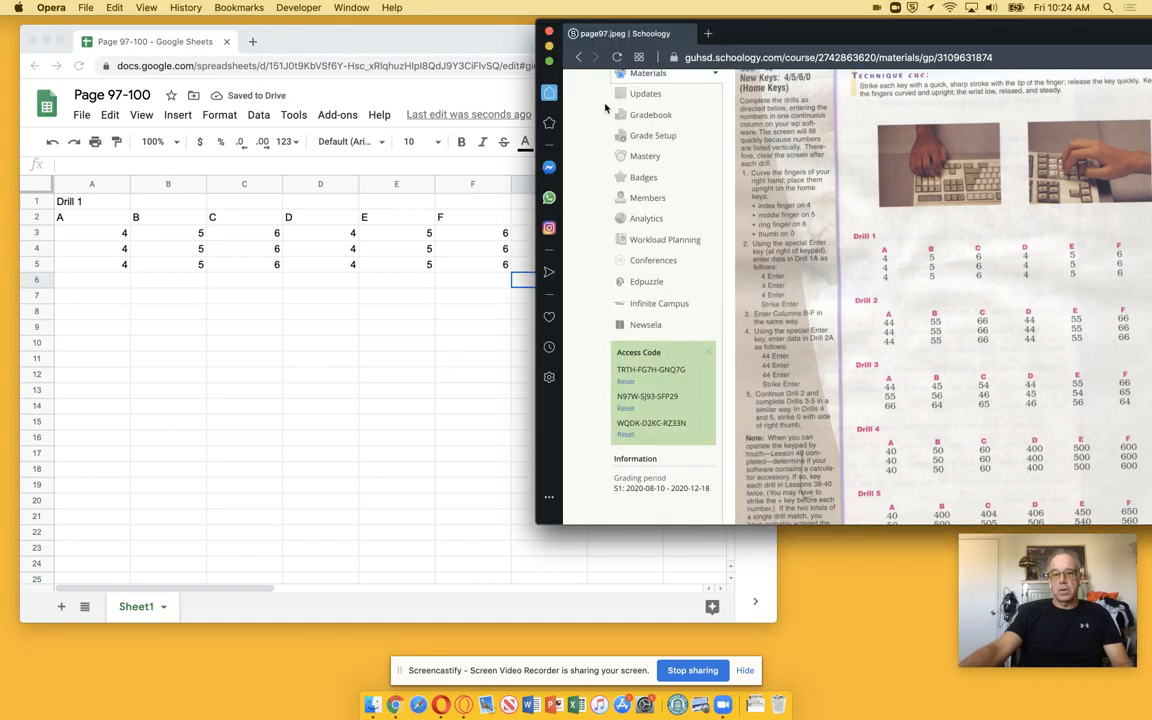
left_click(579, 58)
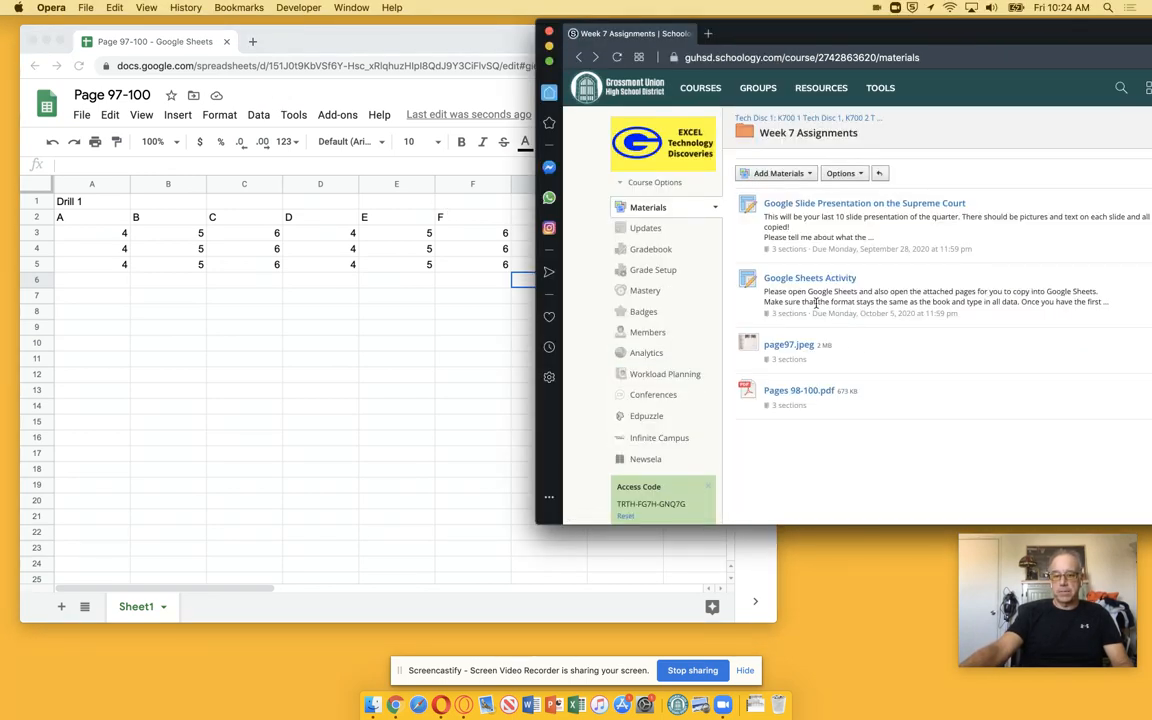
left_click(811, 284)
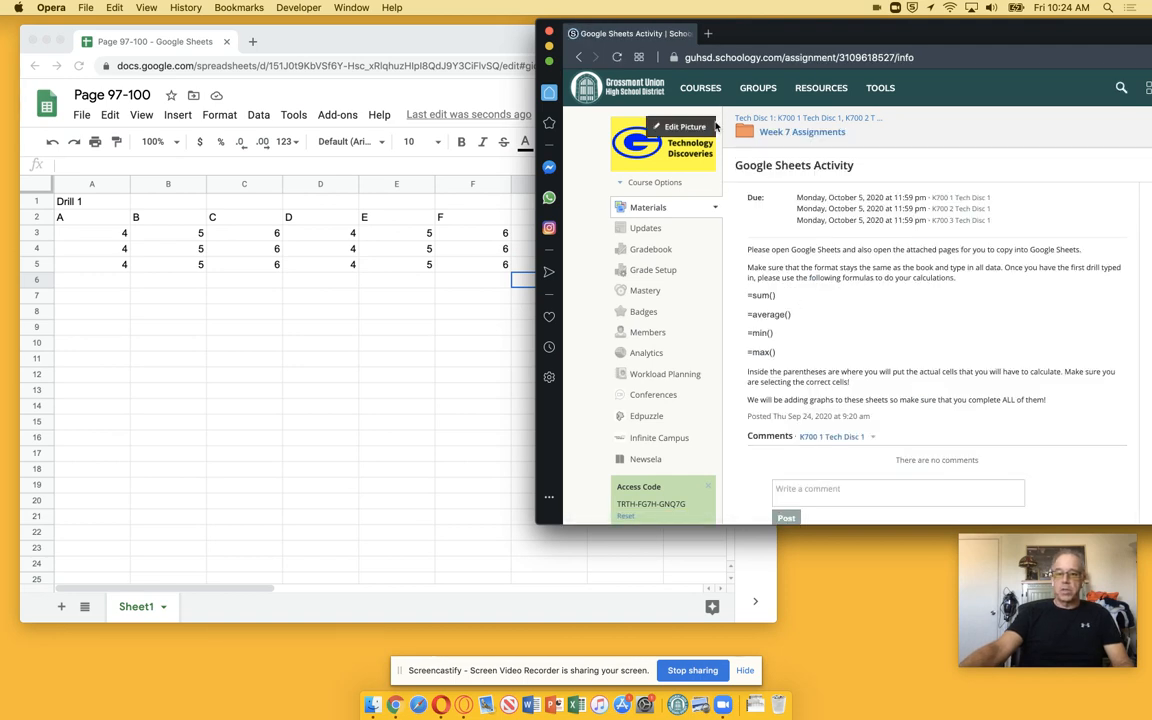
left_click_drag(720, 33, 811, 64)
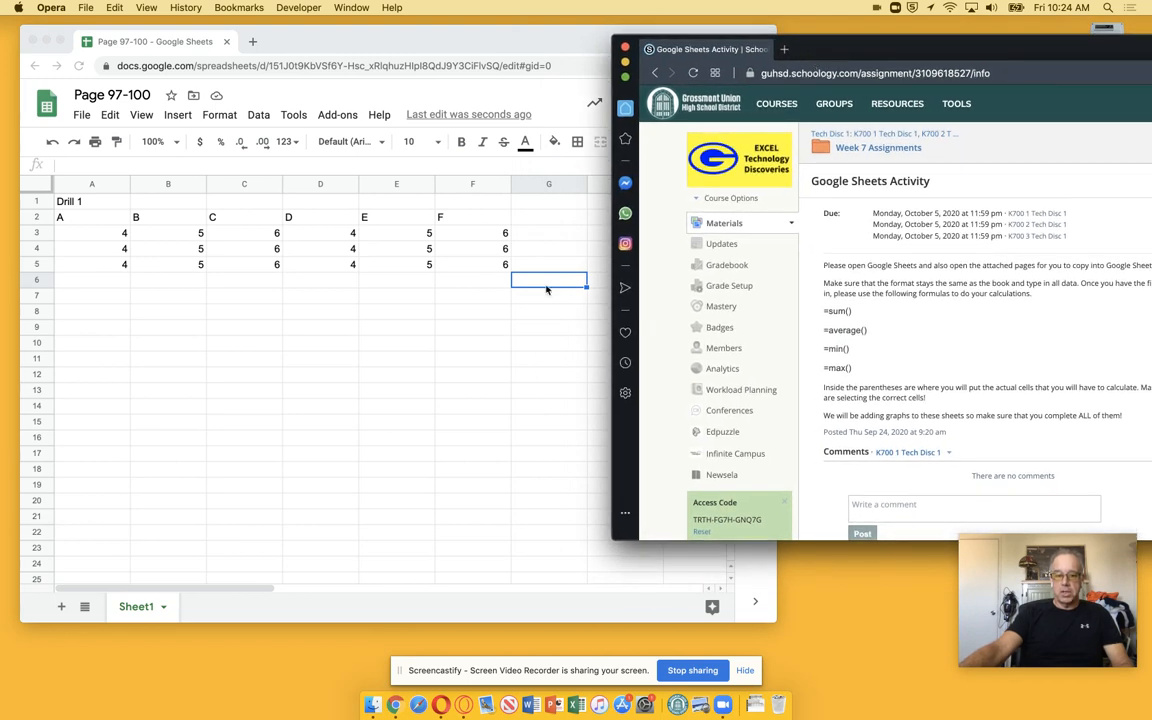
Enter the labels Sum, Average, Minimum and Maximum in cells G6 through G9
left_click(546, 288)
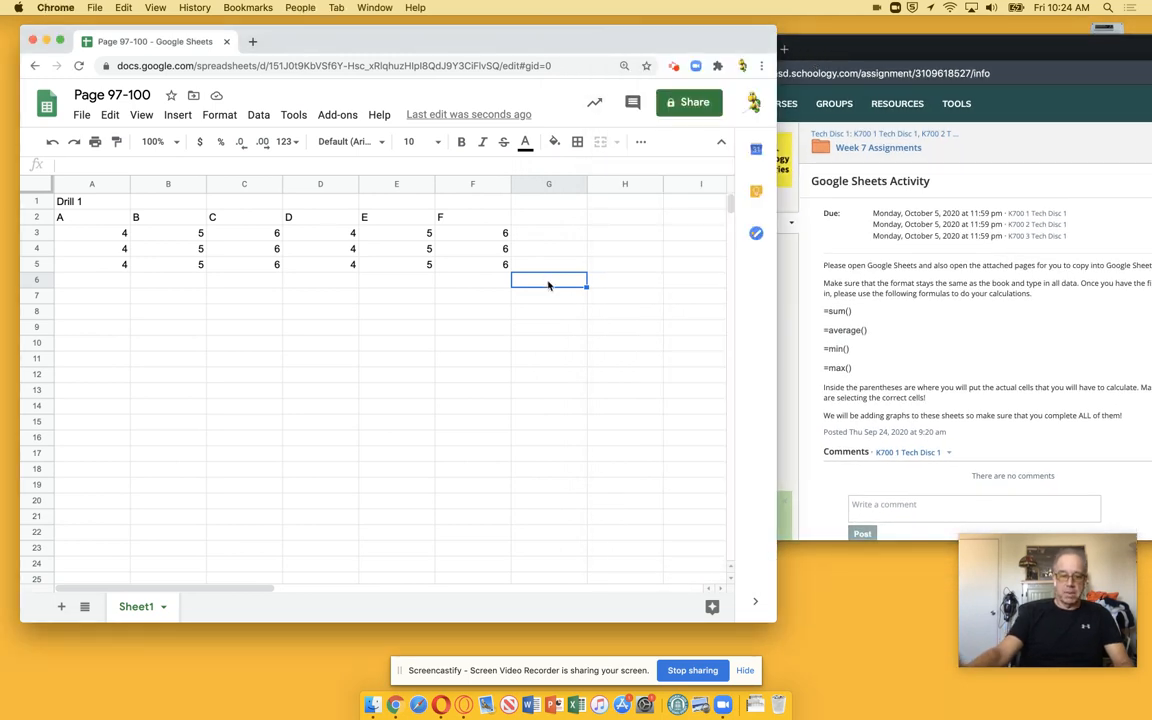
type("Sum")
key("Return")
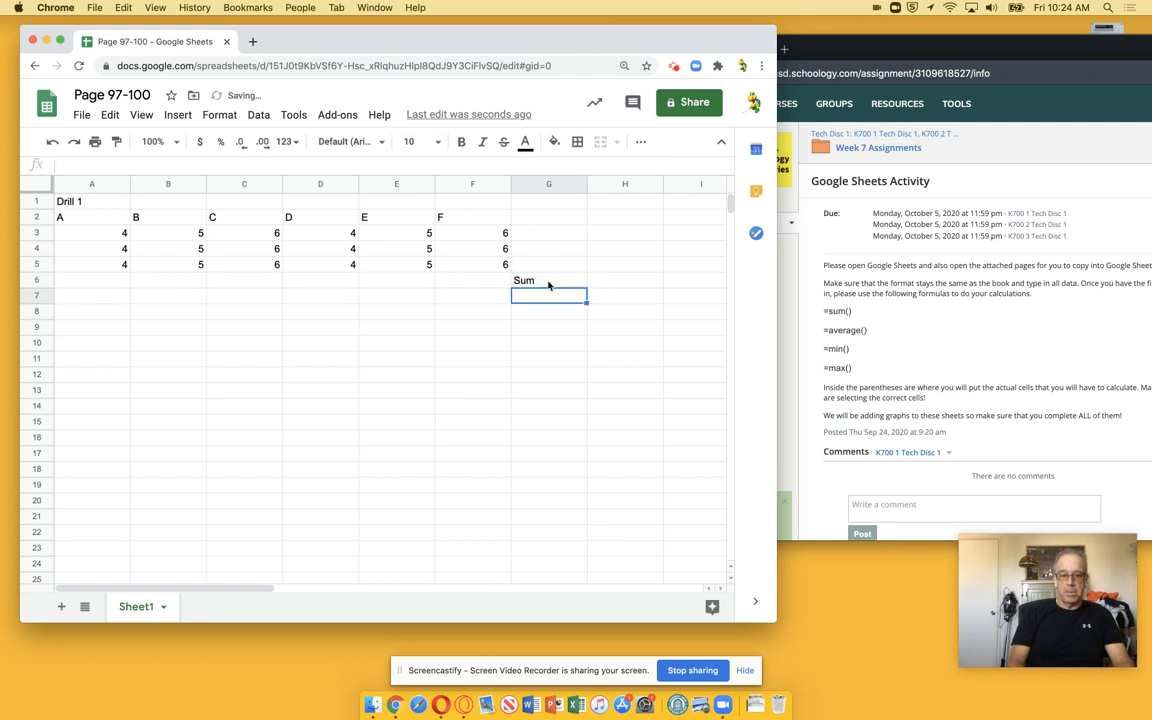
type("Average")
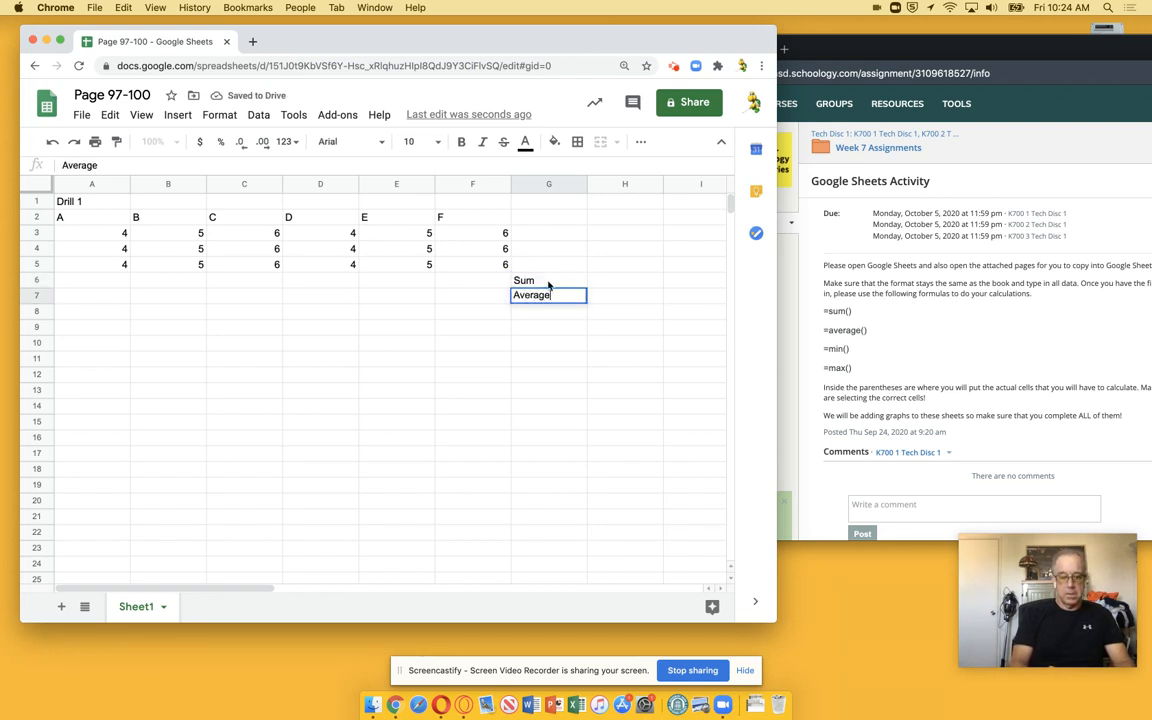
key("Return")
type("Minimum")
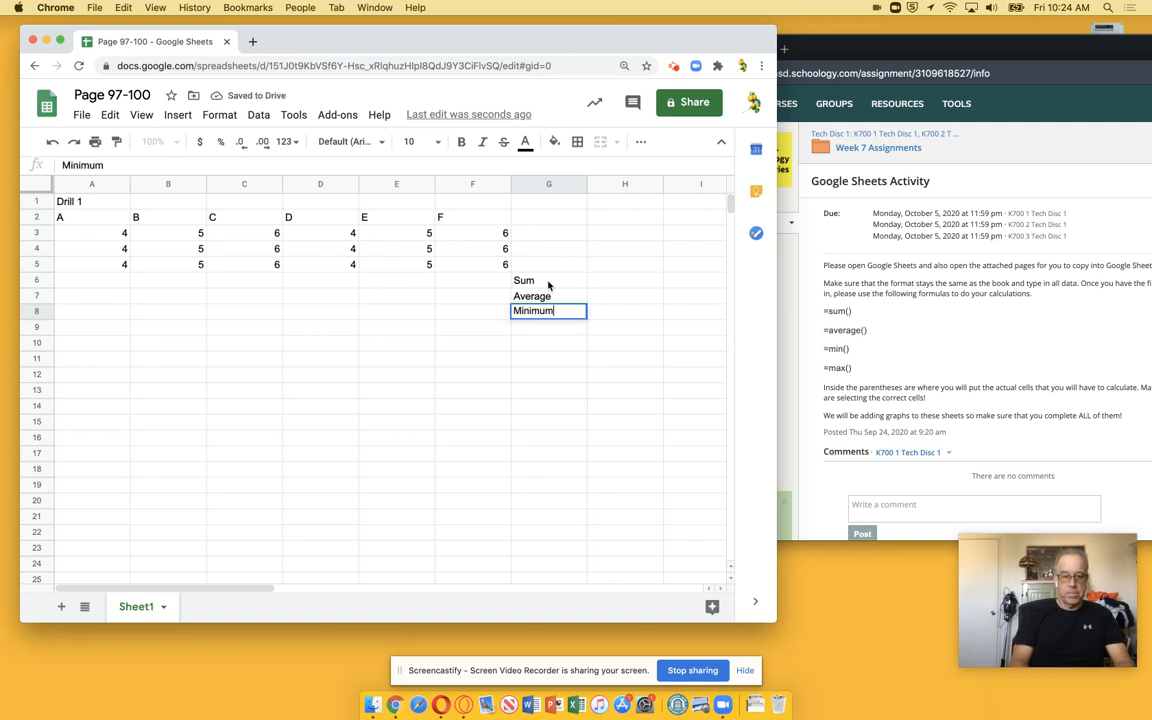
key("Return")
type("Maximu")
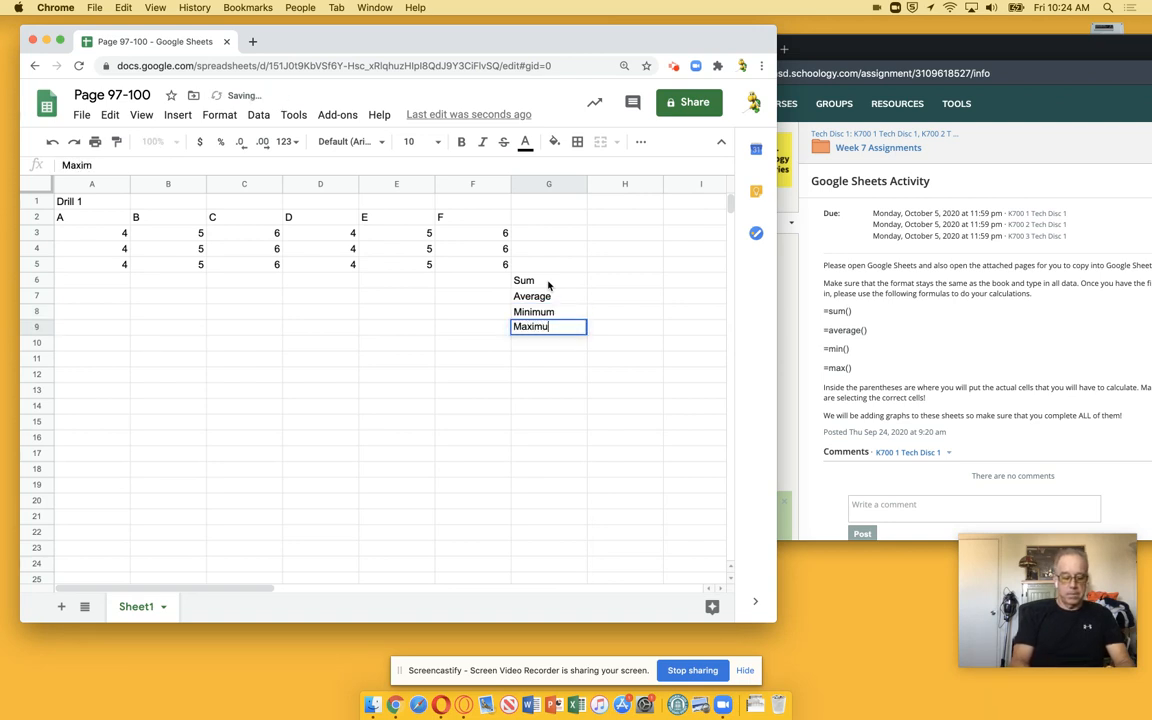
key("Return")
Enter a formula in A6 that sums A3:A5
key("Up")
key("Up")
key("Up")
key("Up")
key("Left")
key("Left")
key("Left")
key("Left")
key("Left")
key("Left")
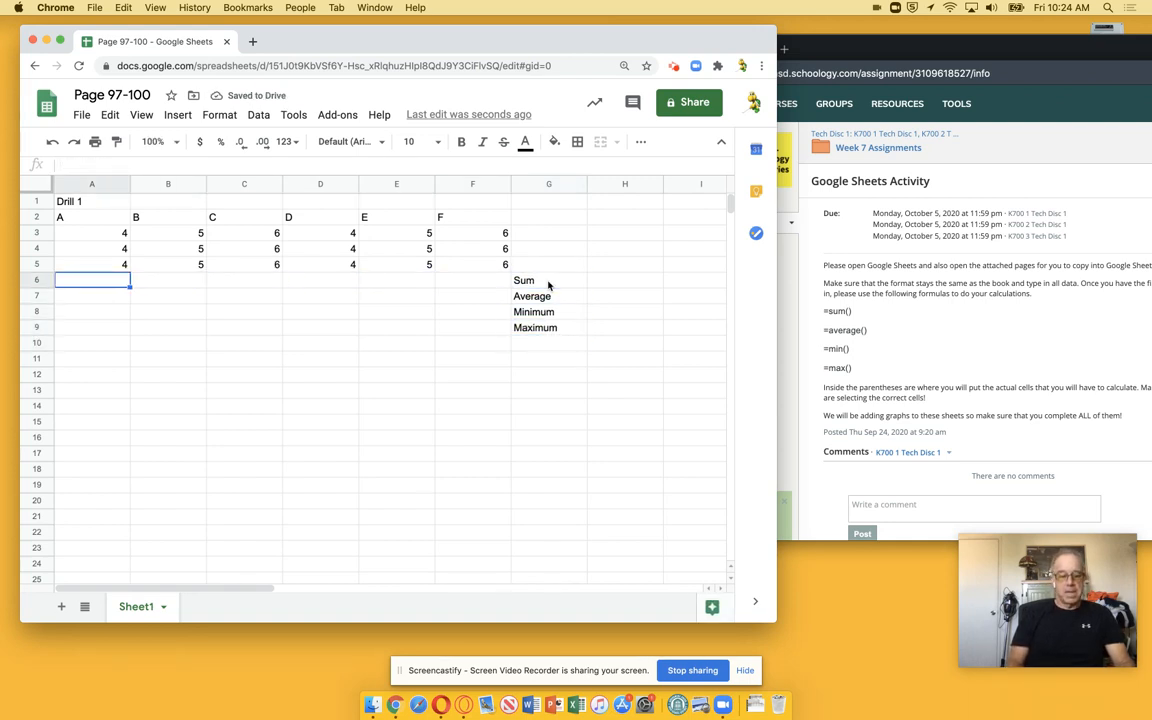
type("=sum(")
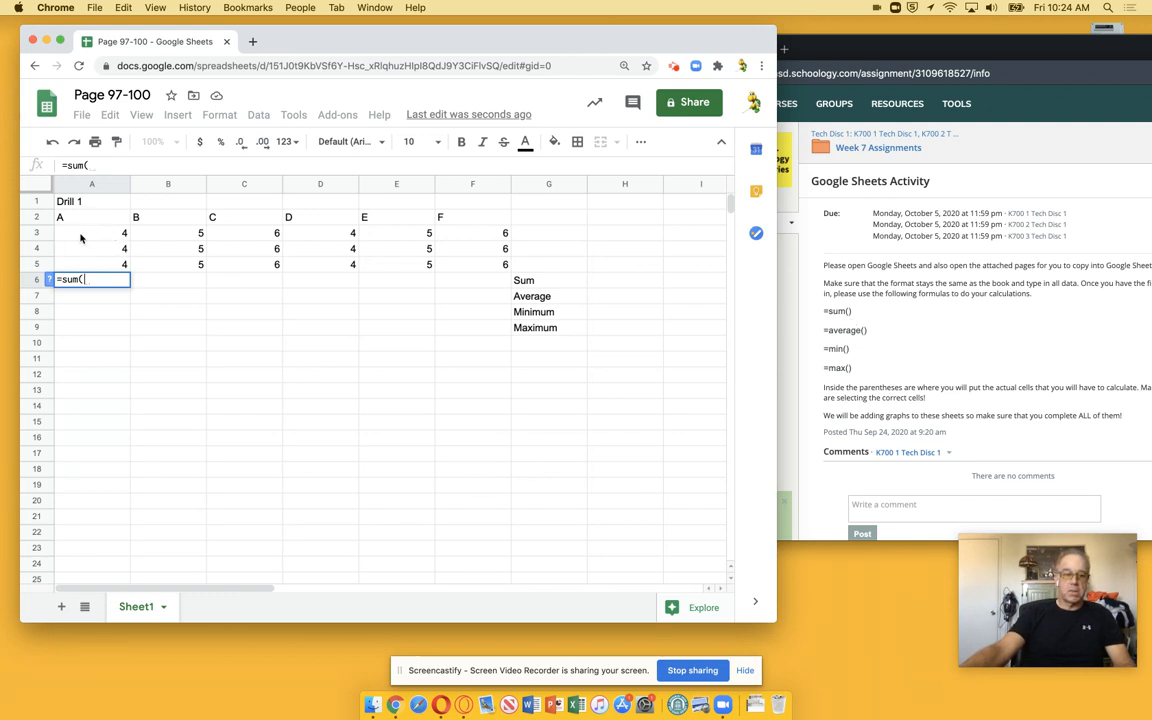
left_click_drag(101, 239, 92, 263)
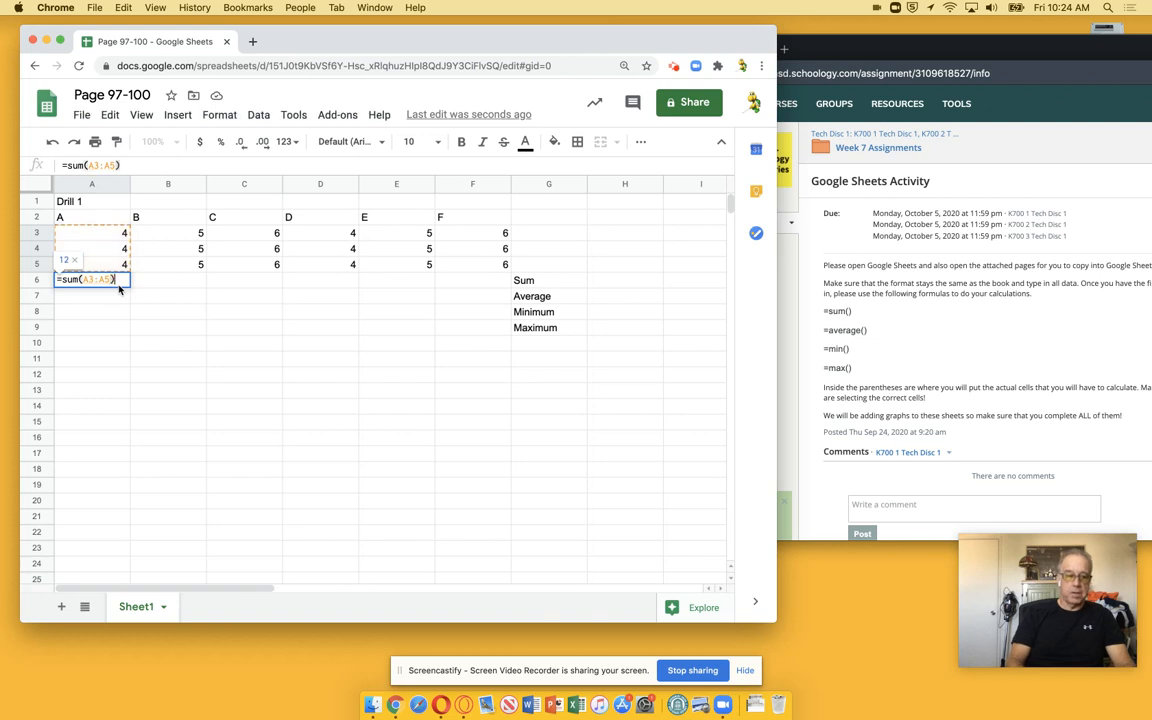
key("Return")
left_click(119, 286)
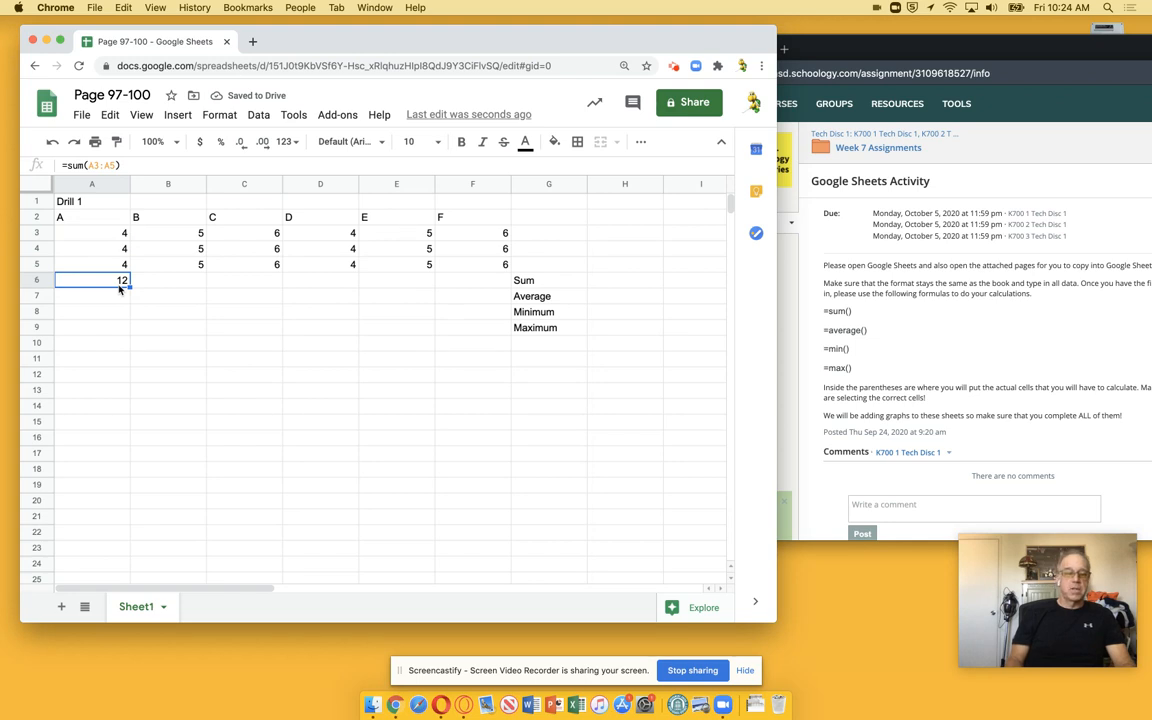
Enter a formula in B6 that sums B3:B5
key("Right")
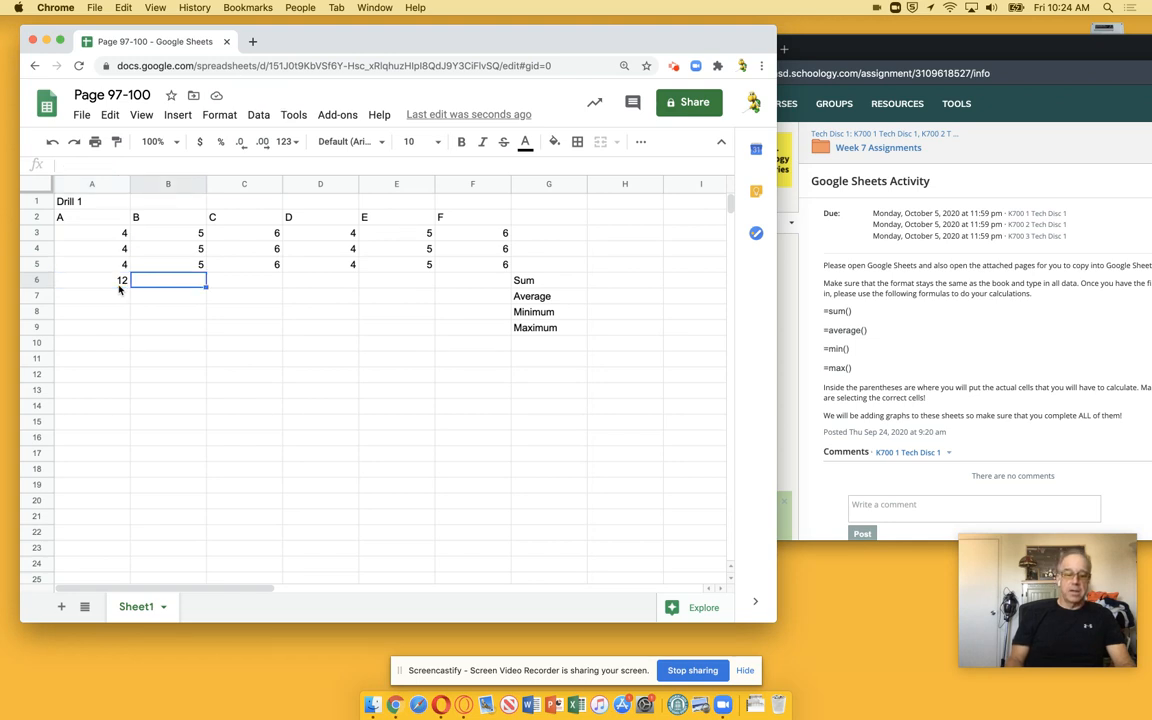
type("=sum(")
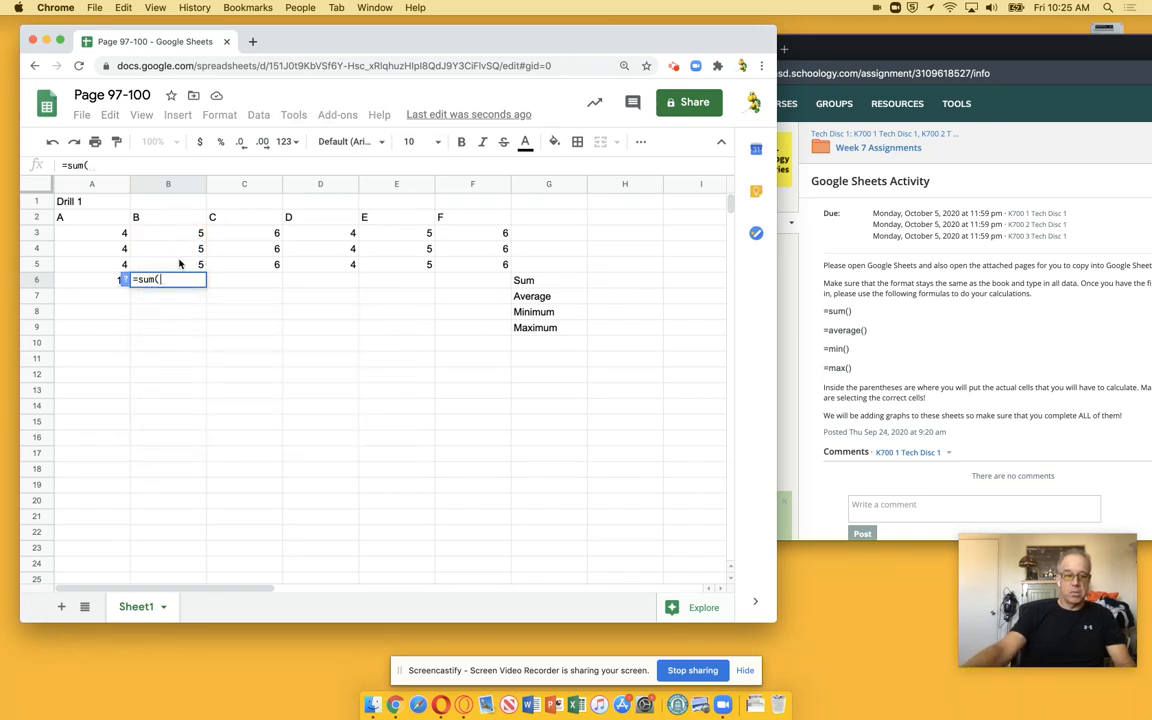
type("b3")
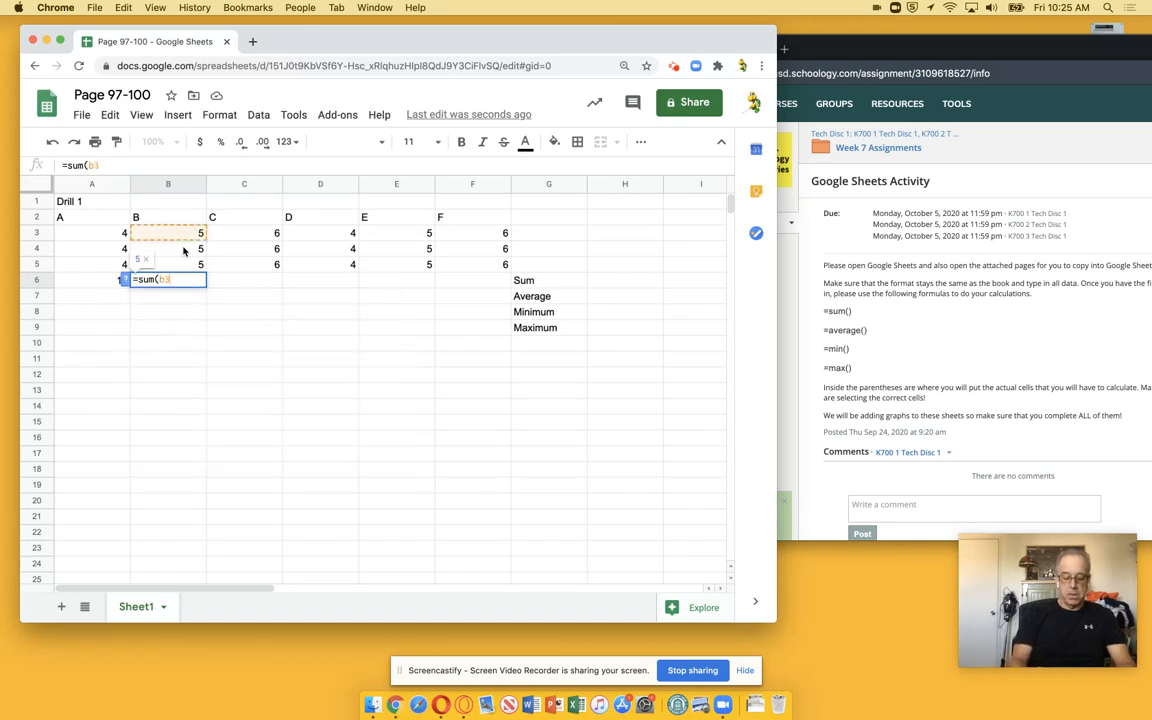
type(":b5")
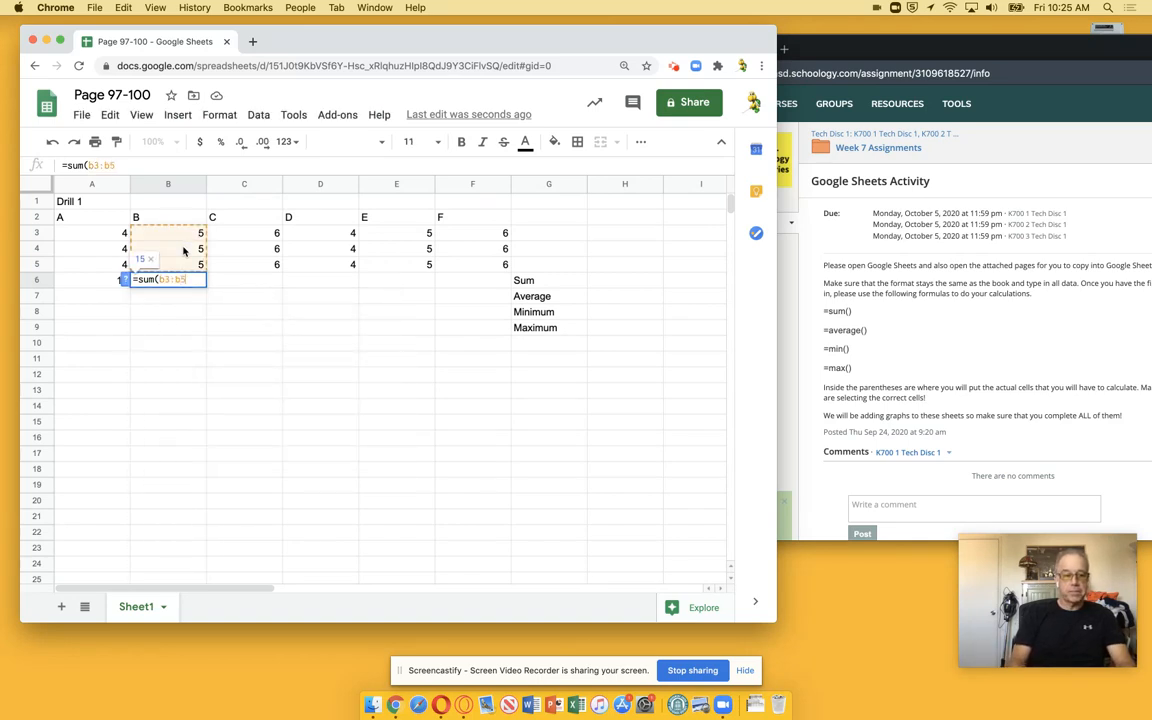
key("Return")
Fill the B6 sum formula across to F6
key("Up")
key("Right")
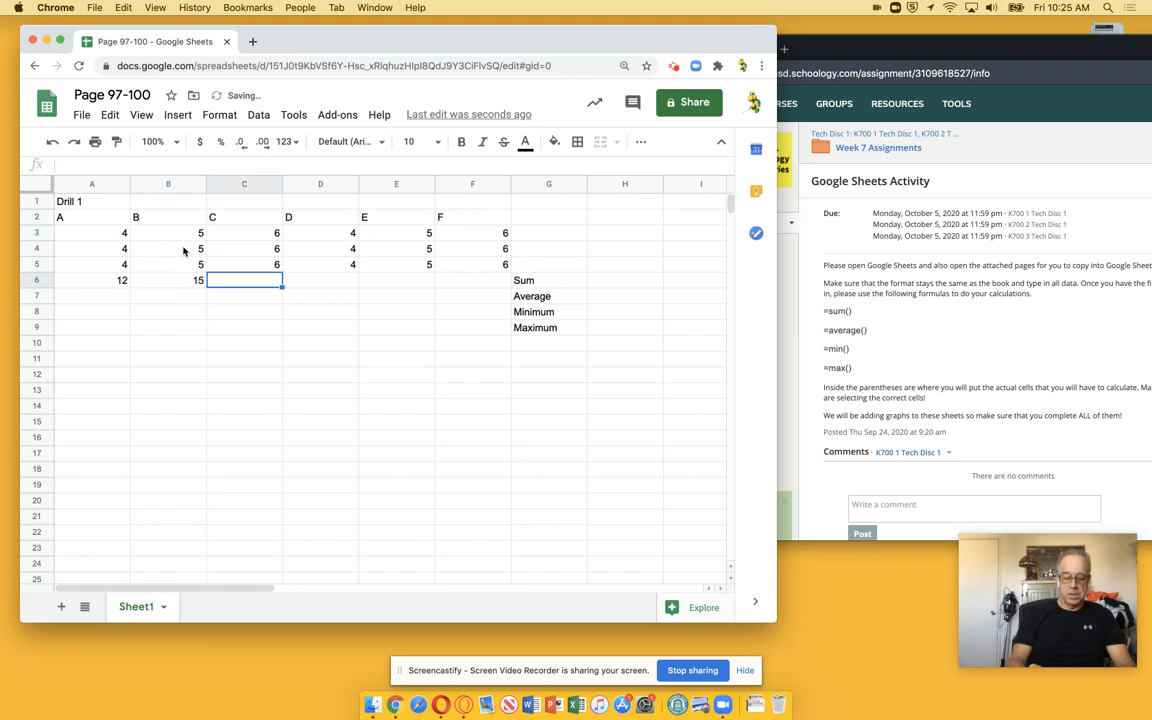
key("Left")
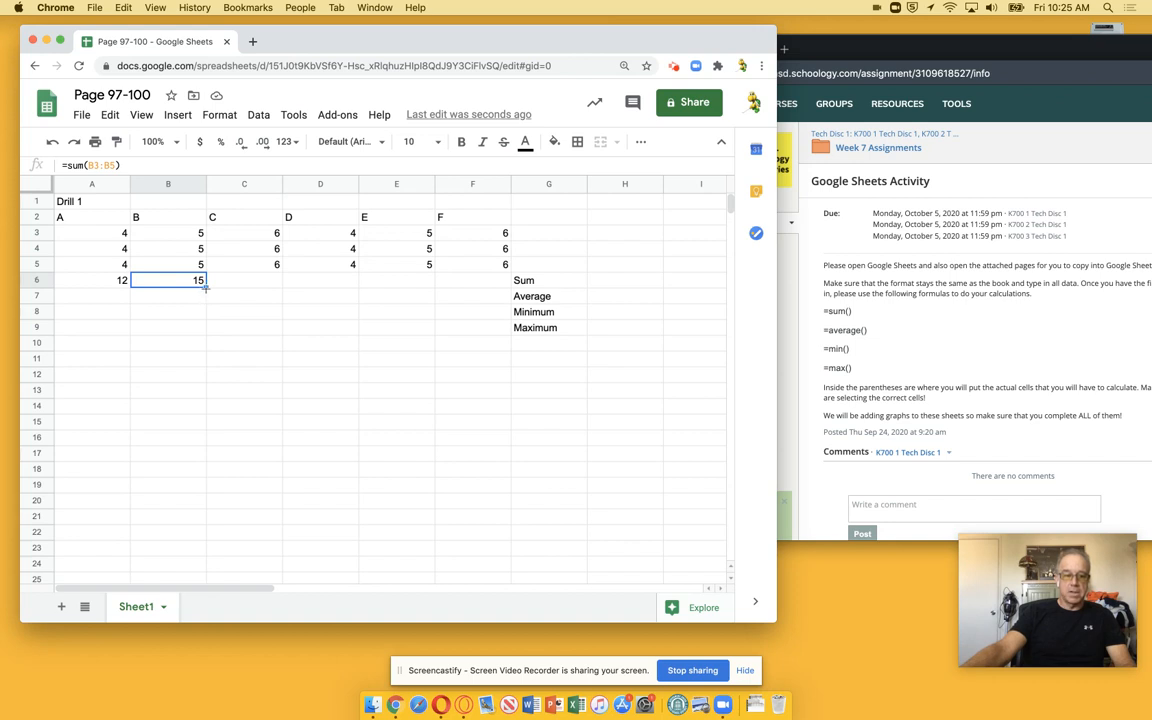
left_click_drag(205, 285, 452, 287)
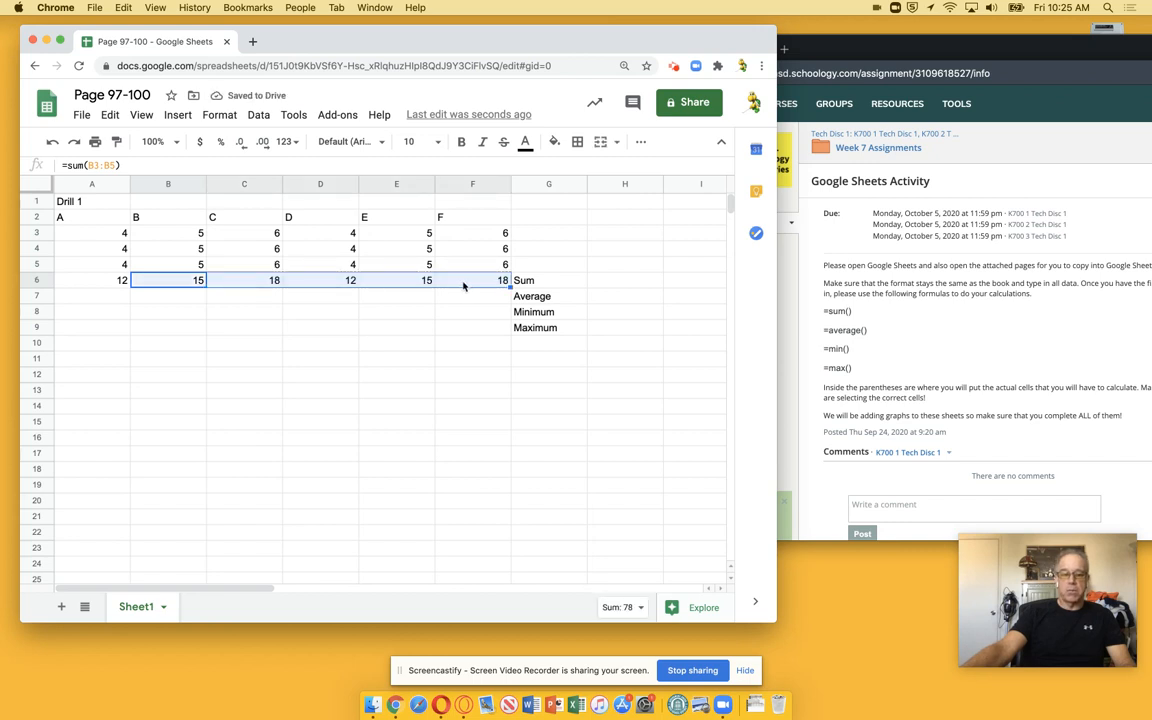
left_click(466, 283)
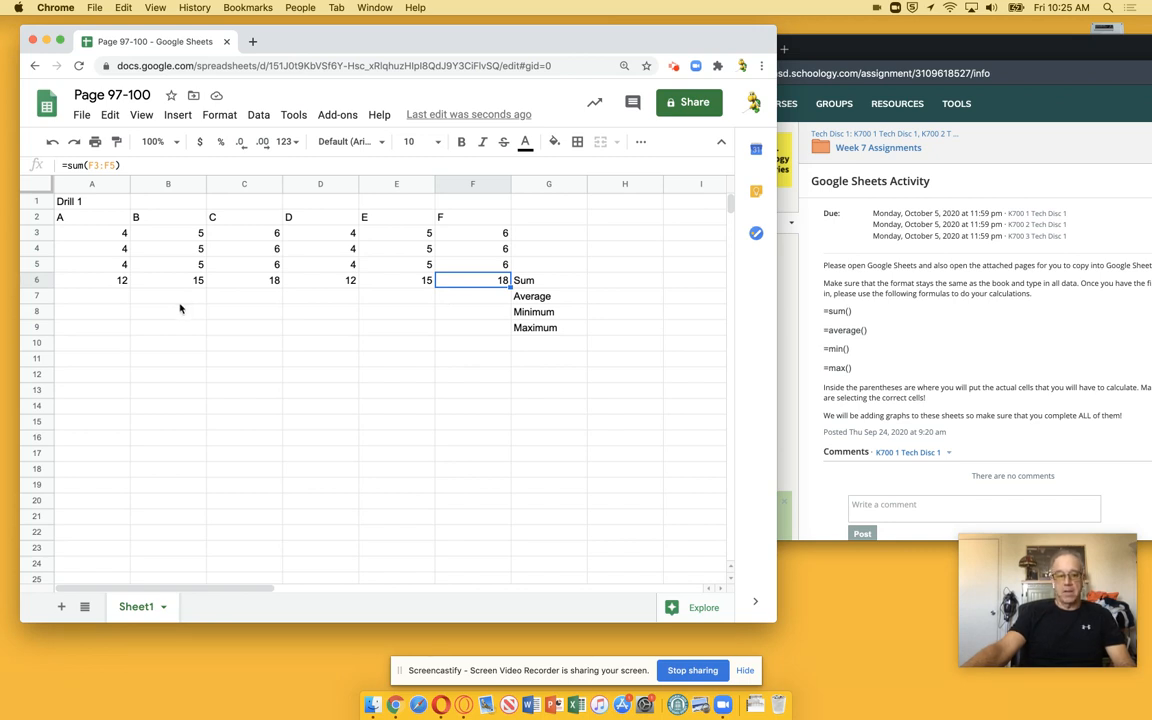
Enter =average(A3:A5) in A7 and fill it across to F7
left_click(106, 298)
type("+")
key("BackSpace")
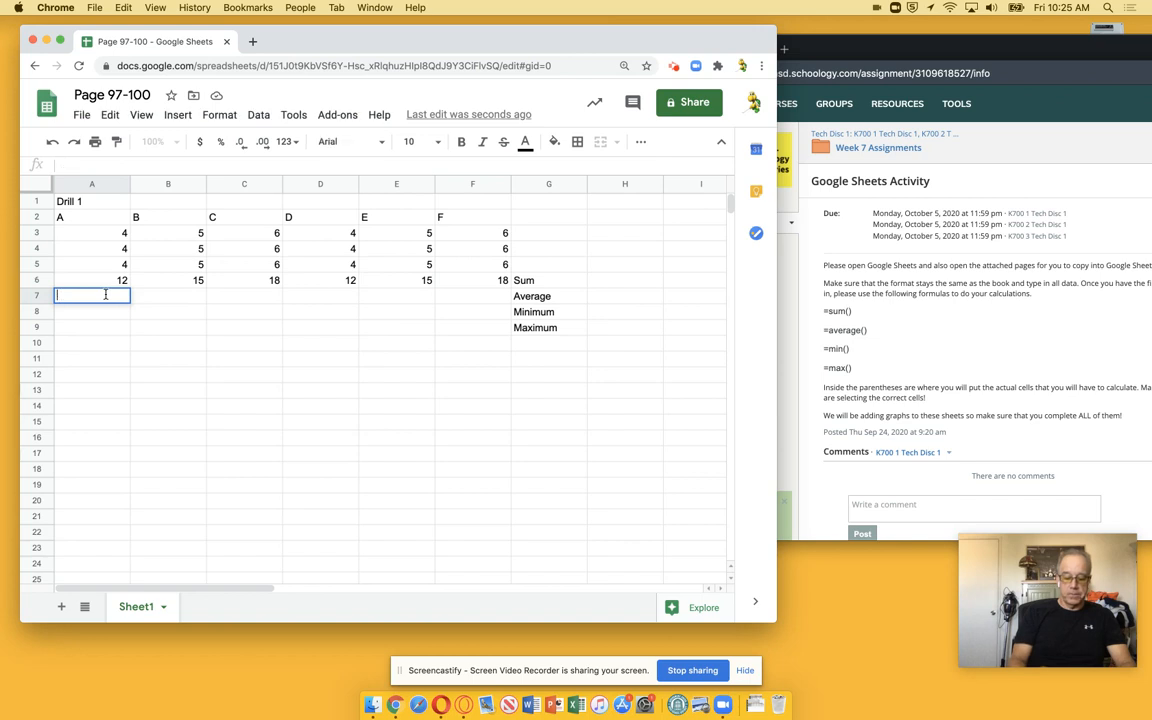
type("=aver")
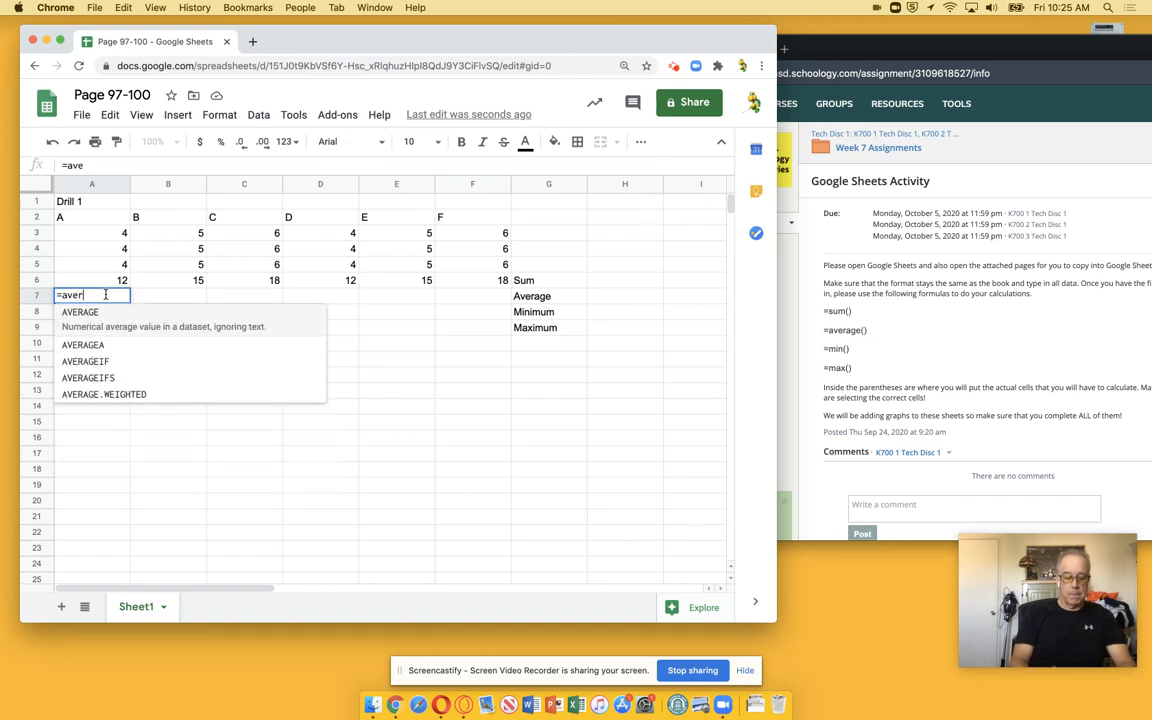
type("age(")
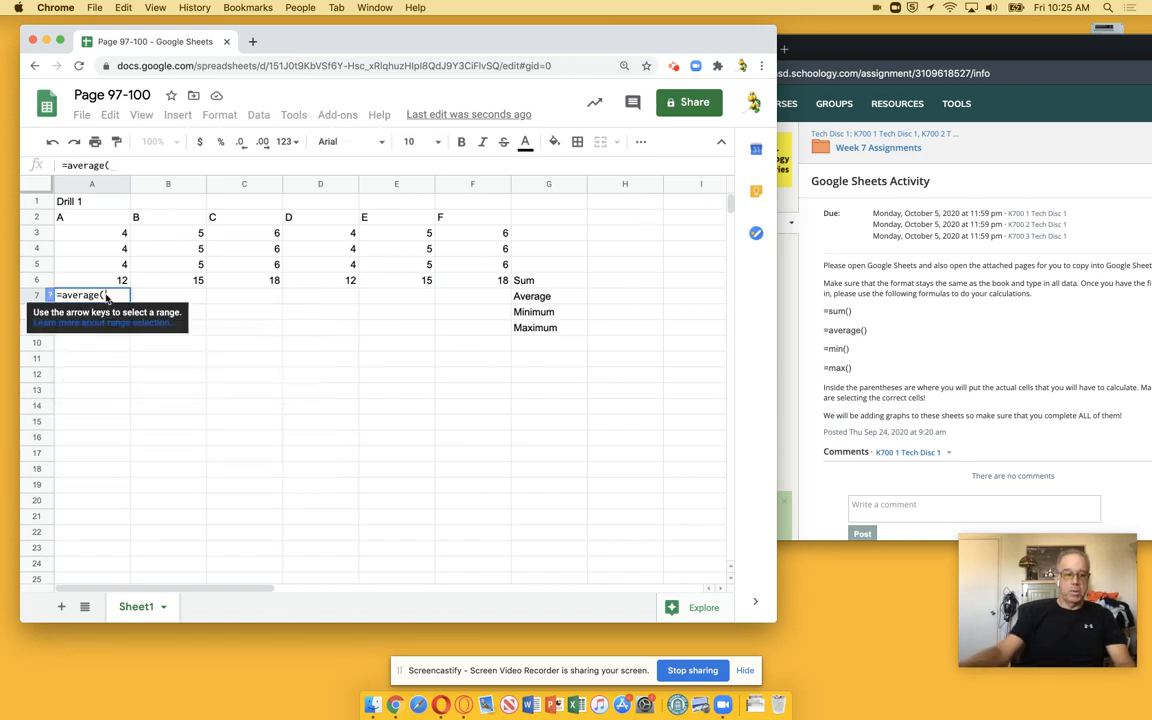
left_click_drag(112, 238, 87, 266)
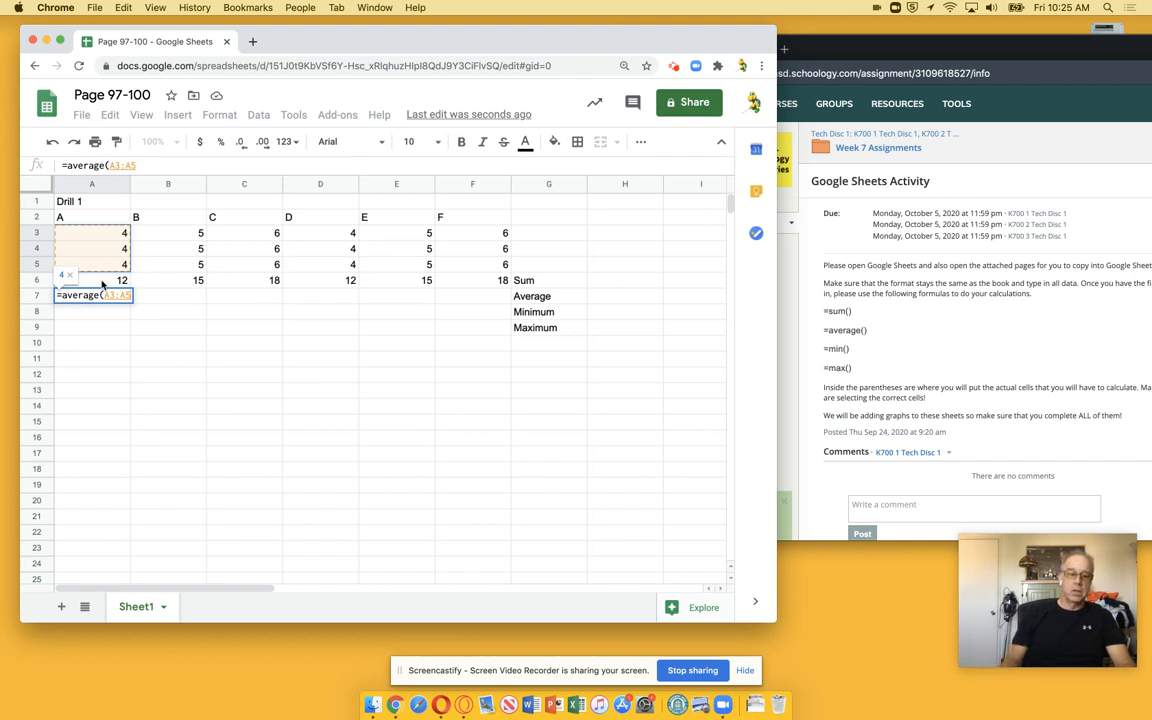
key("Return")
key("Up")
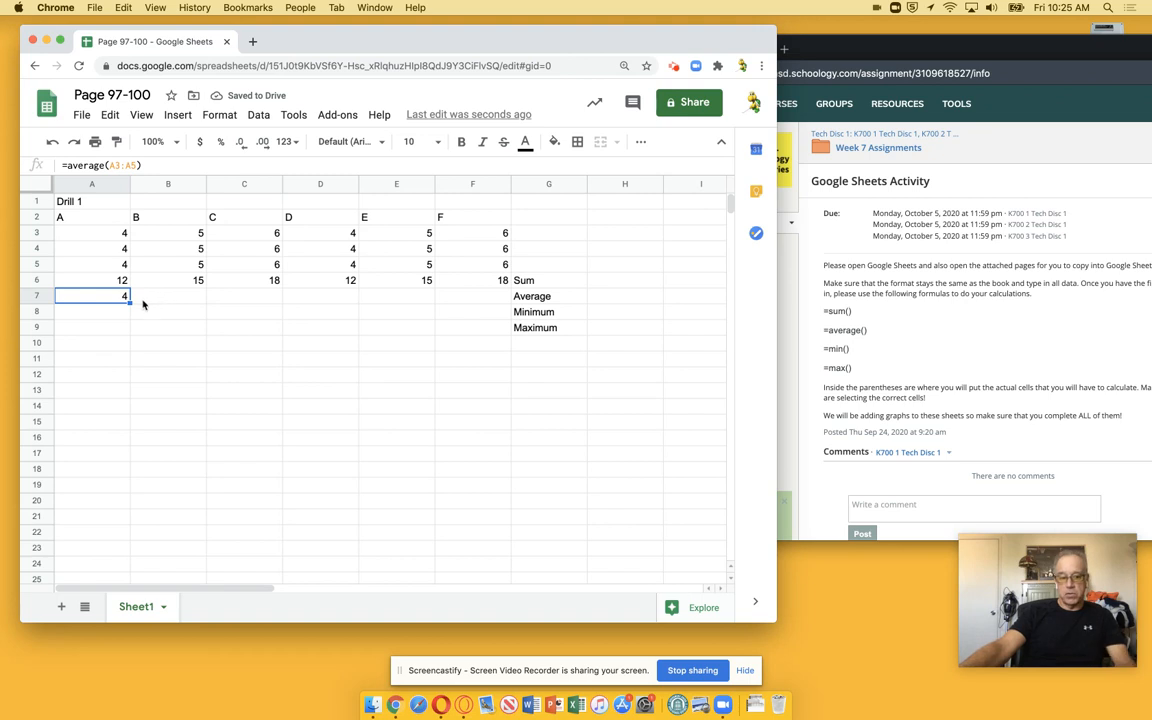
left_click_drag(130, 301, 460, 306)
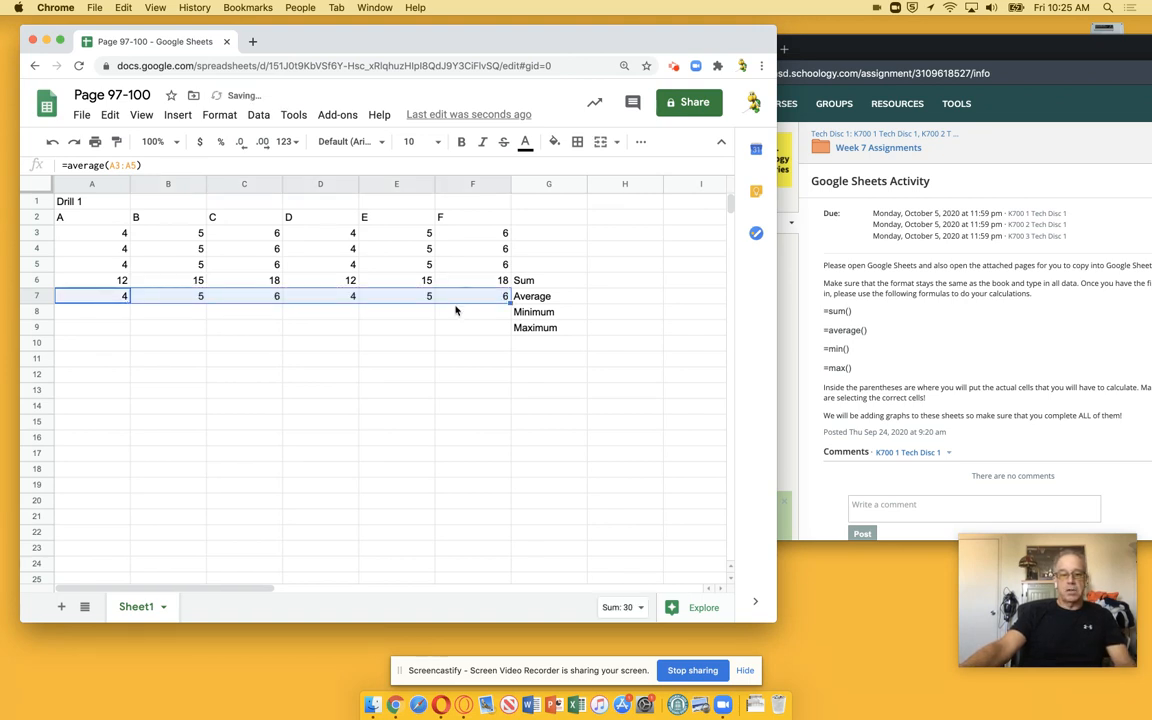
Enter =min(A3:A5) in A8 and fill it across to F8
left_click(101, 313)
type("=min")
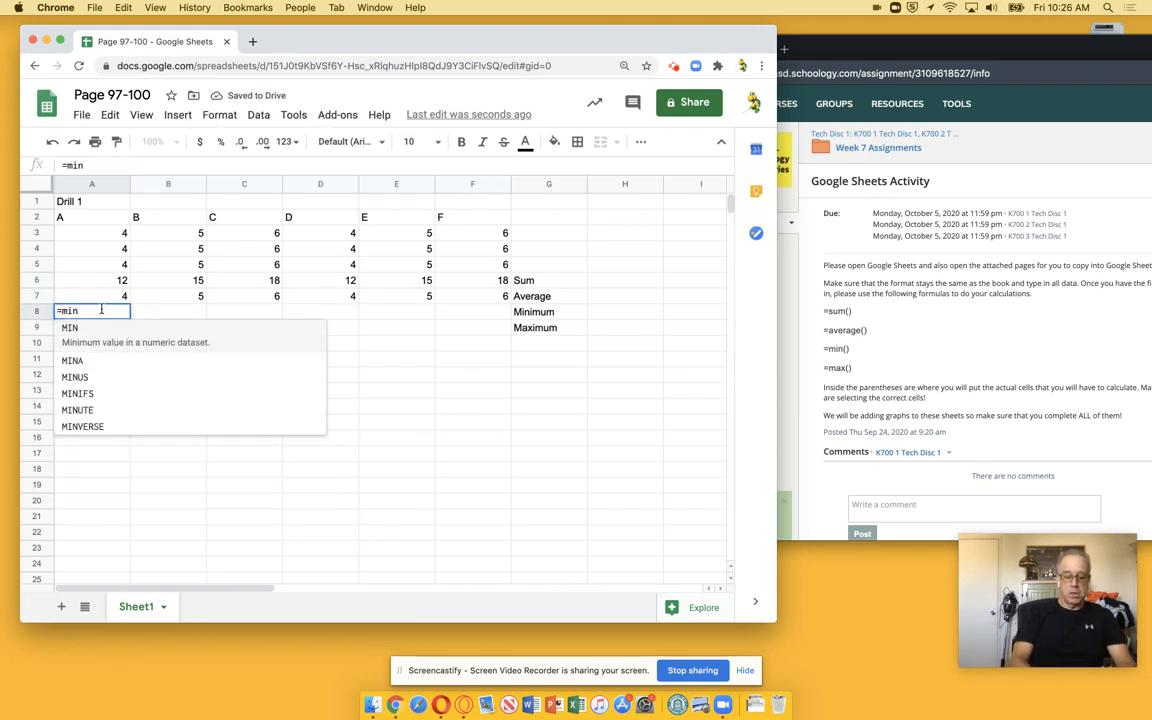
type("(")
left_click_drag(100, 232, 98, 265)
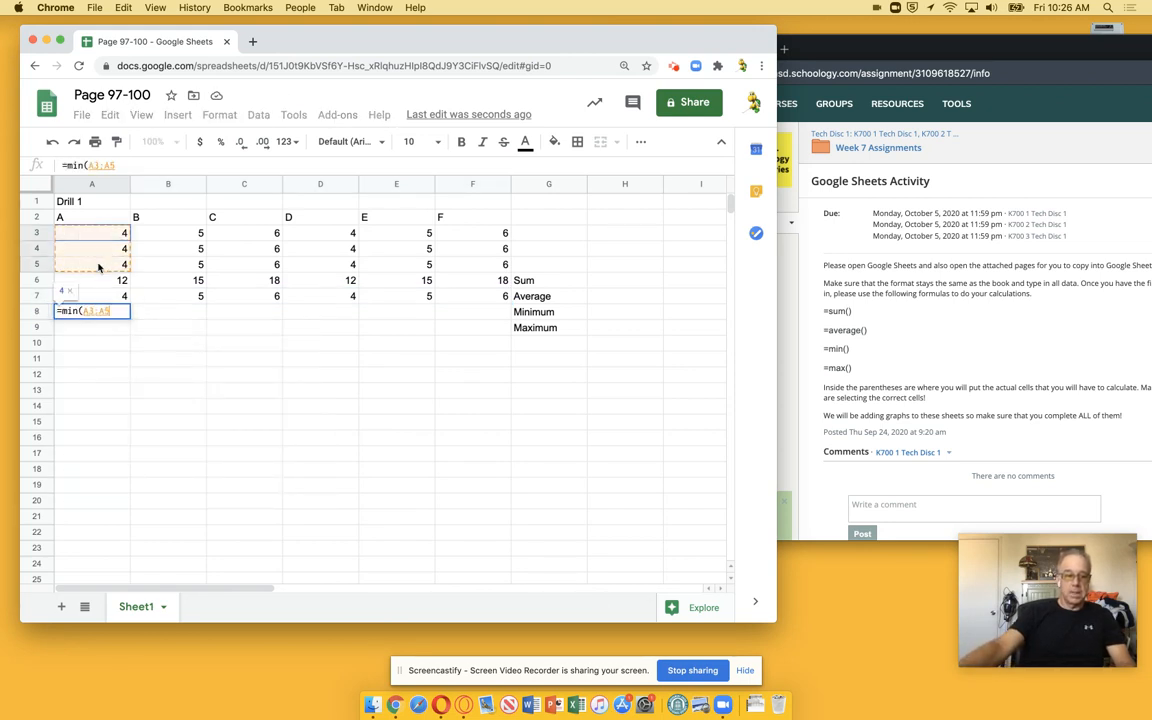
key("Return")
left_click(113, 313)
left_click_drag(127, 313, 508, 313)
Enter =max(A3:A5) in A9 and fill it across to F9
left_click(102, 329)
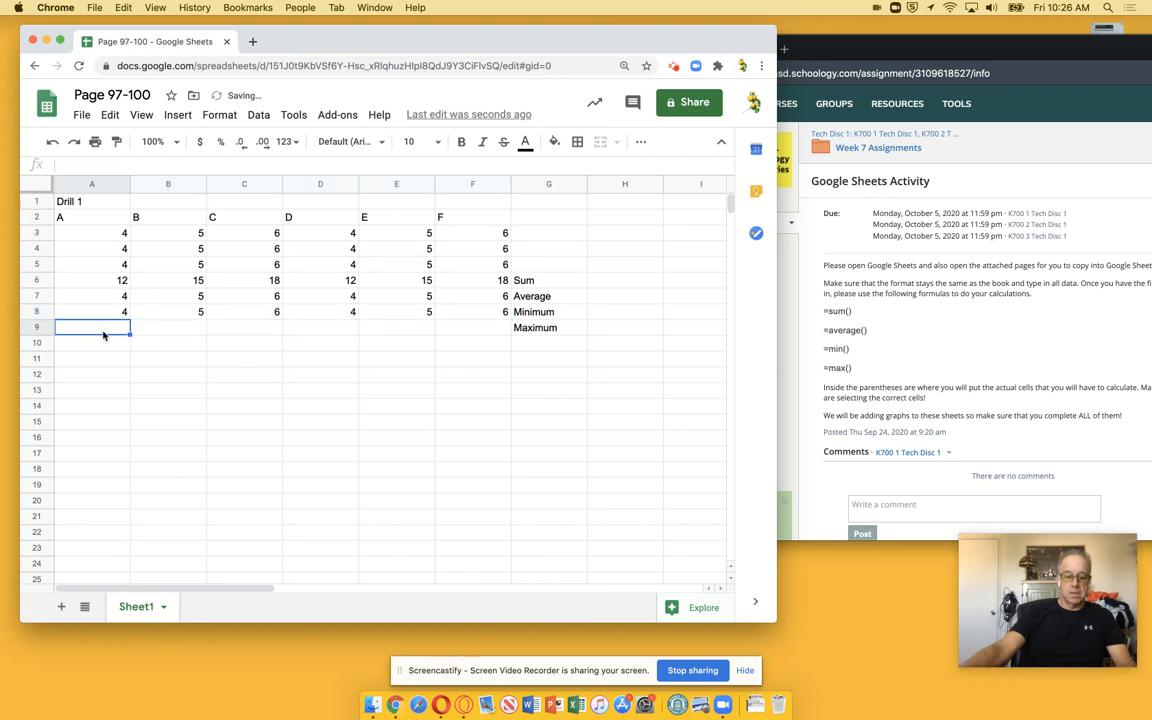
type("=max(")
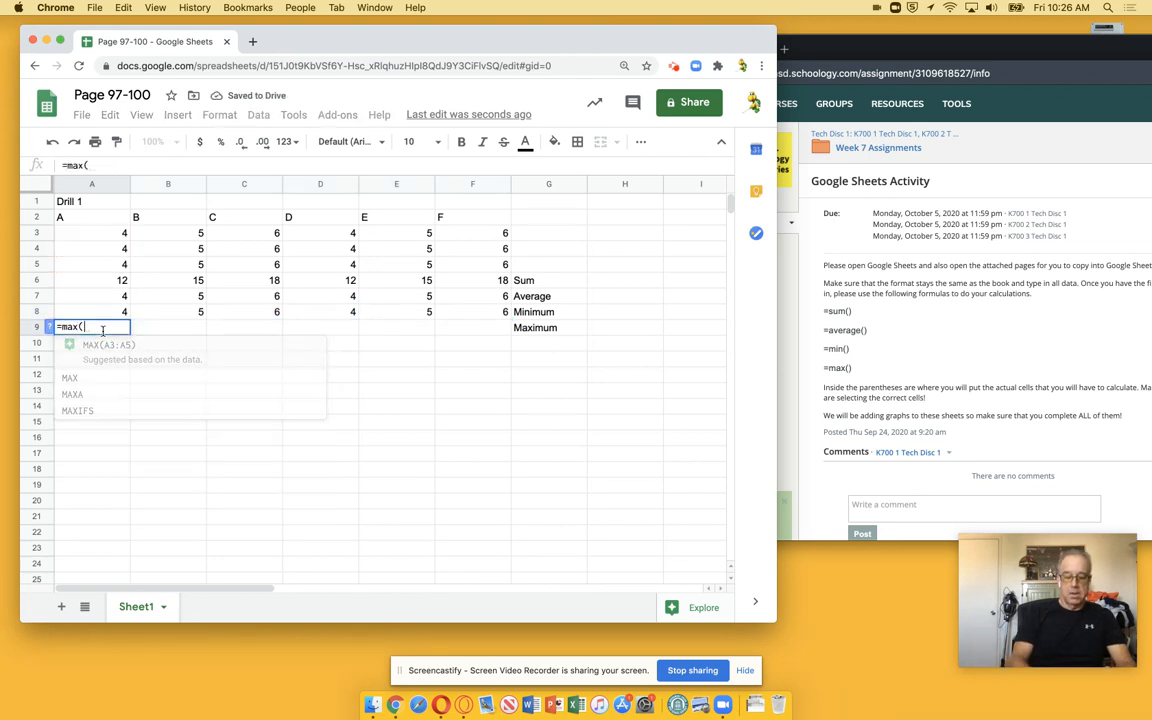
left_click_drag(103, 234, 107, 254)
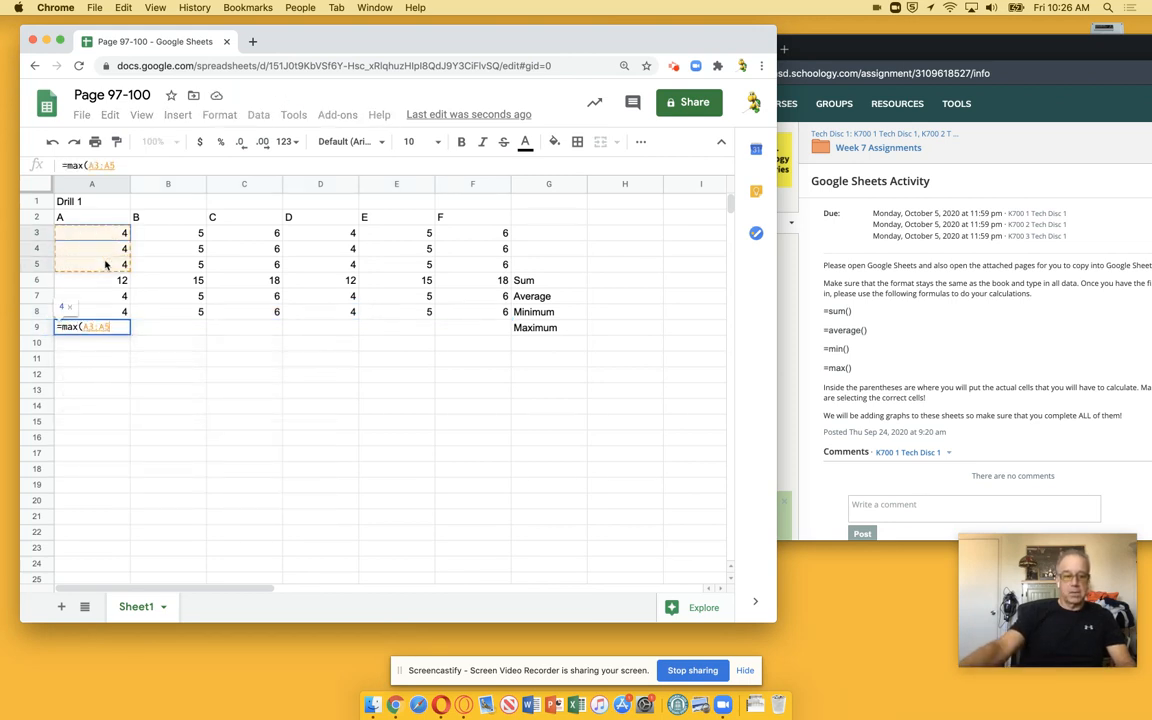
key("Return")
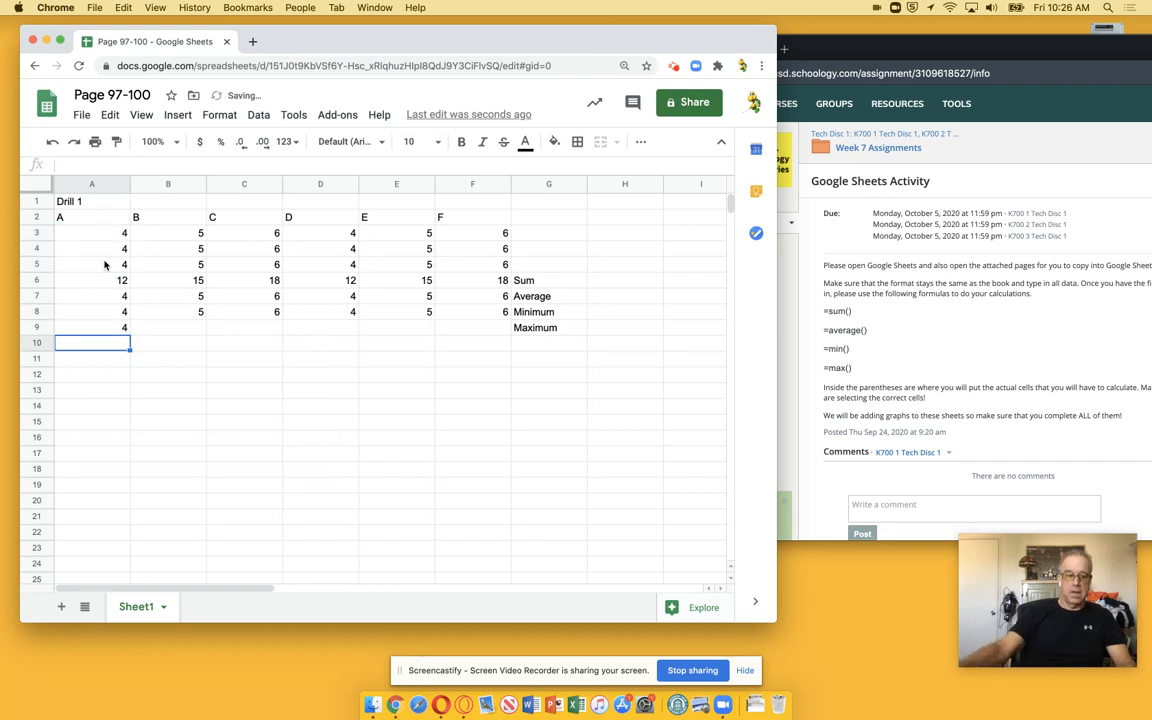
left_click(113, 331)
left_click_drag(130, 333, 451, 335)
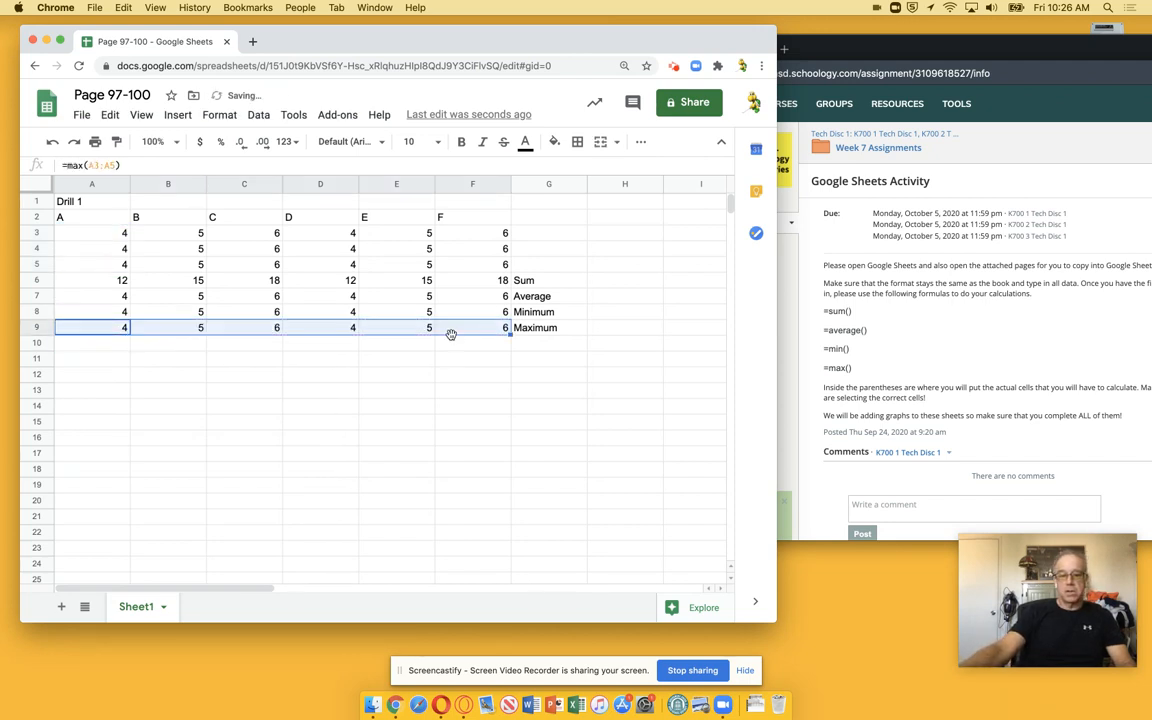
Add the heading Drill 2 in cell A11
left_click(102, 358)
type("Drill")
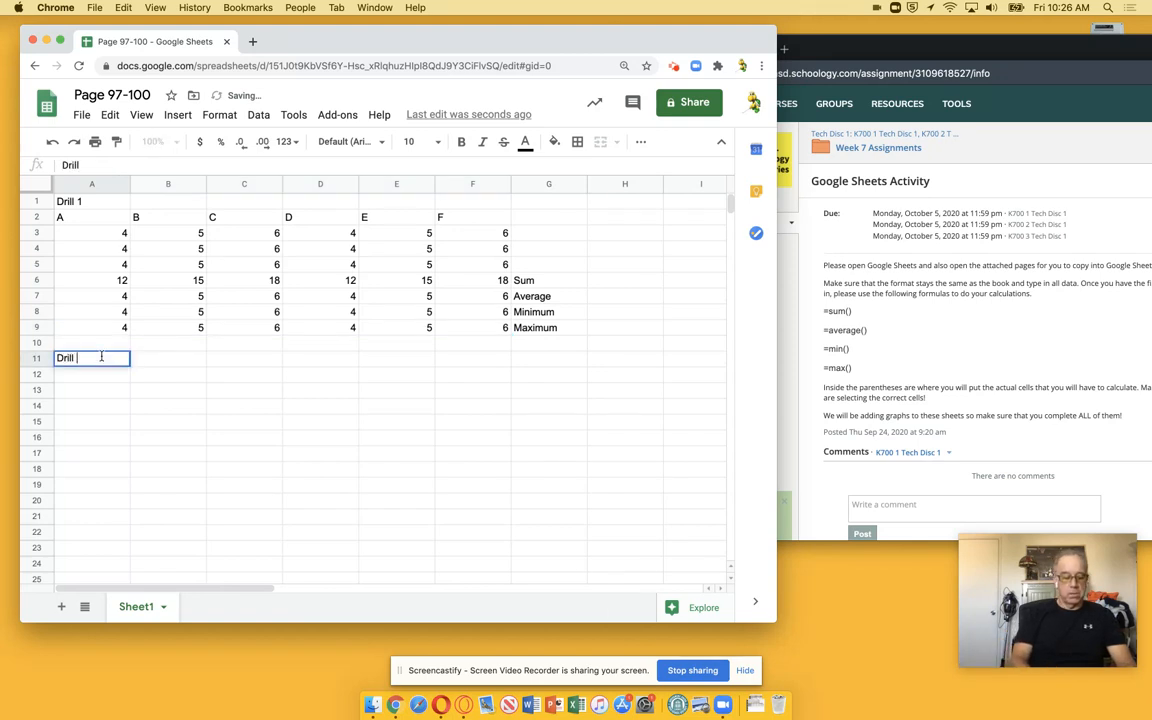
type(" 2")
key("Return")
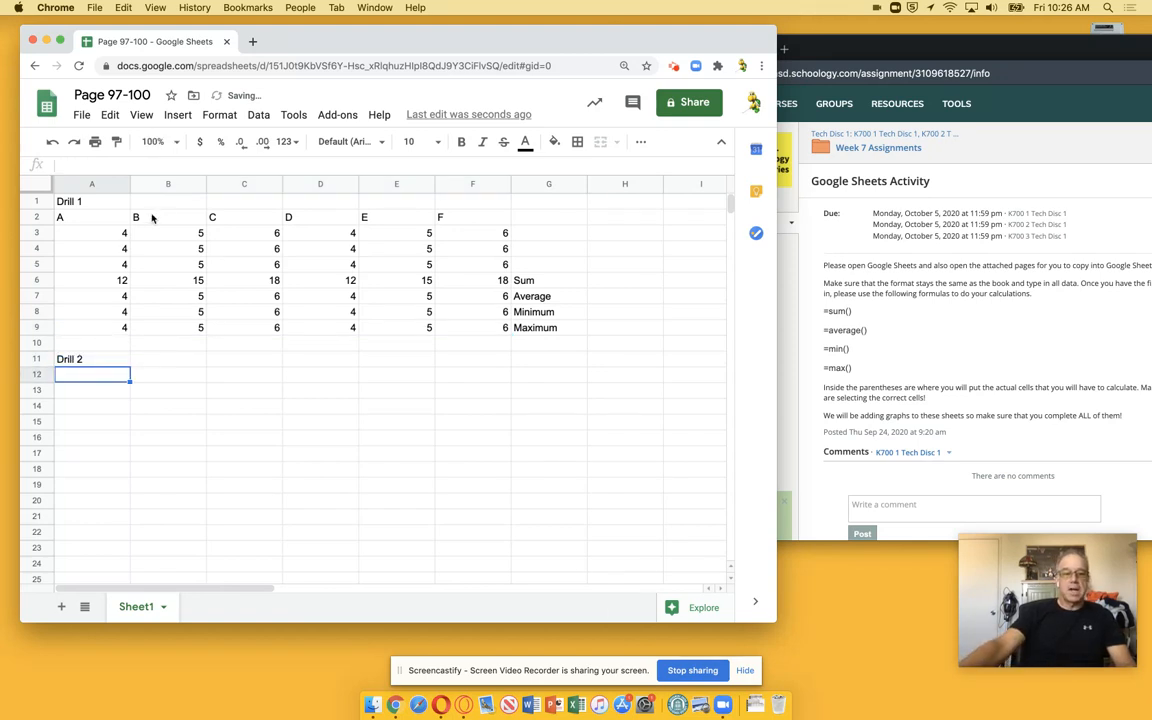
Copy the column letters A through F from row 2 into row 12
left_click_drag(85, 217, 470, 220)
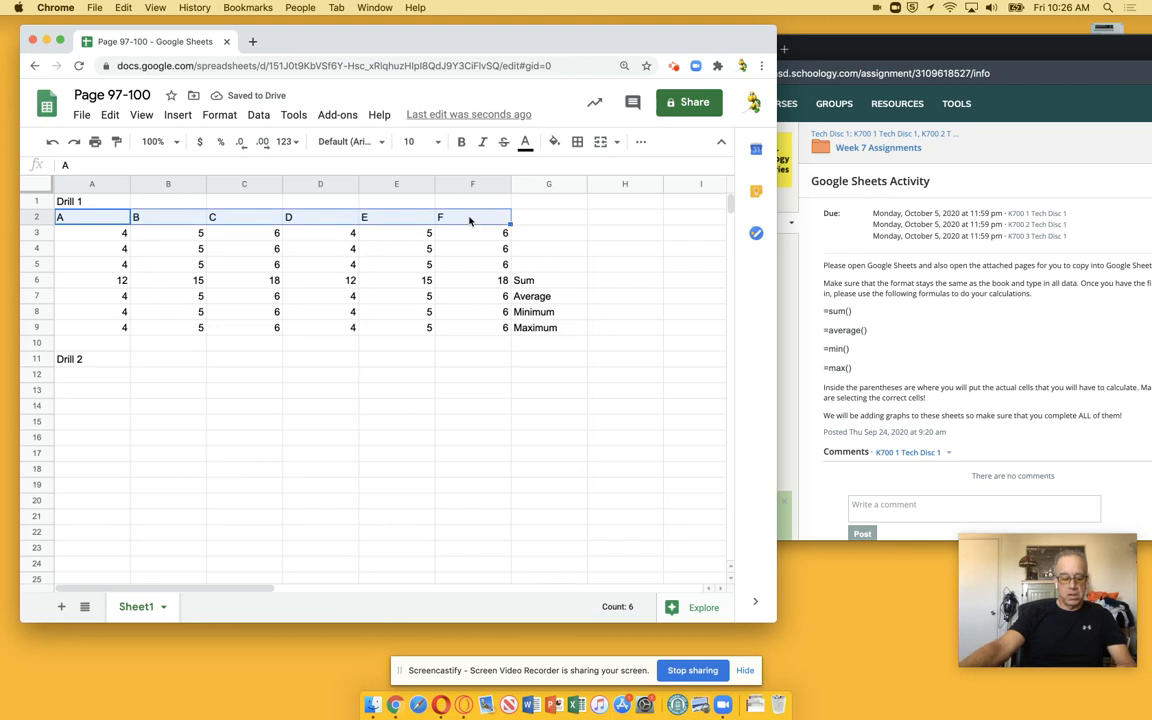
key("cmd+c")
left_click(98, 374)
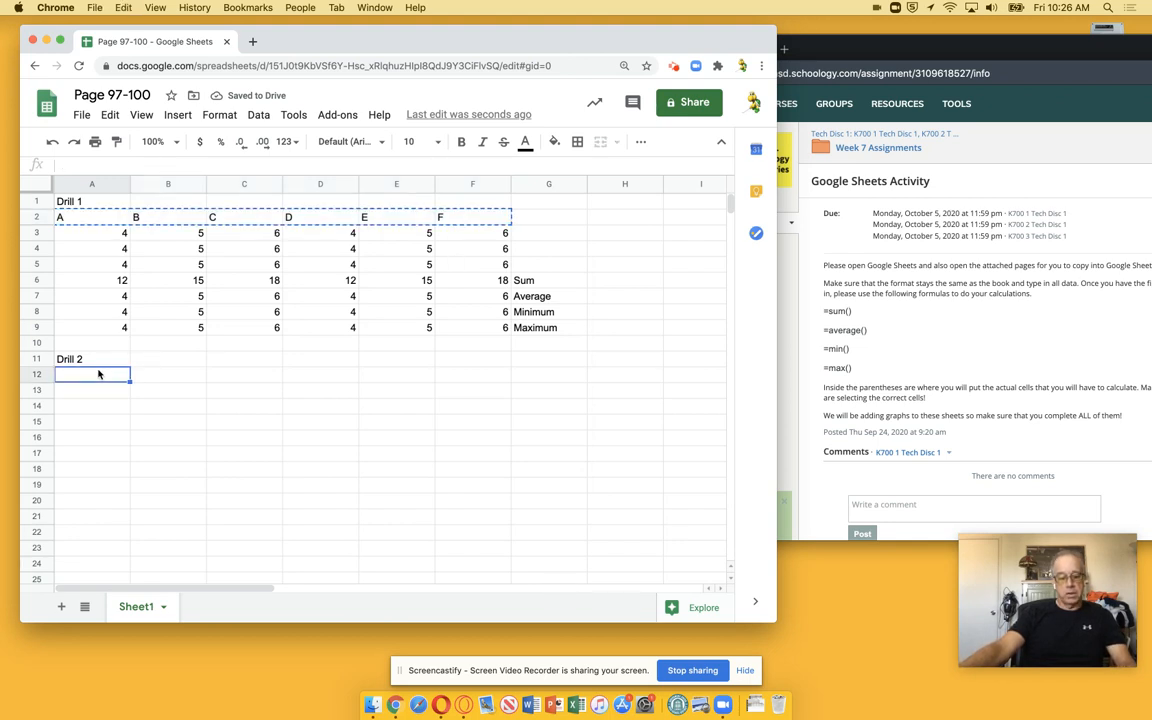
key("cmd+v")
left_click(85, 390)
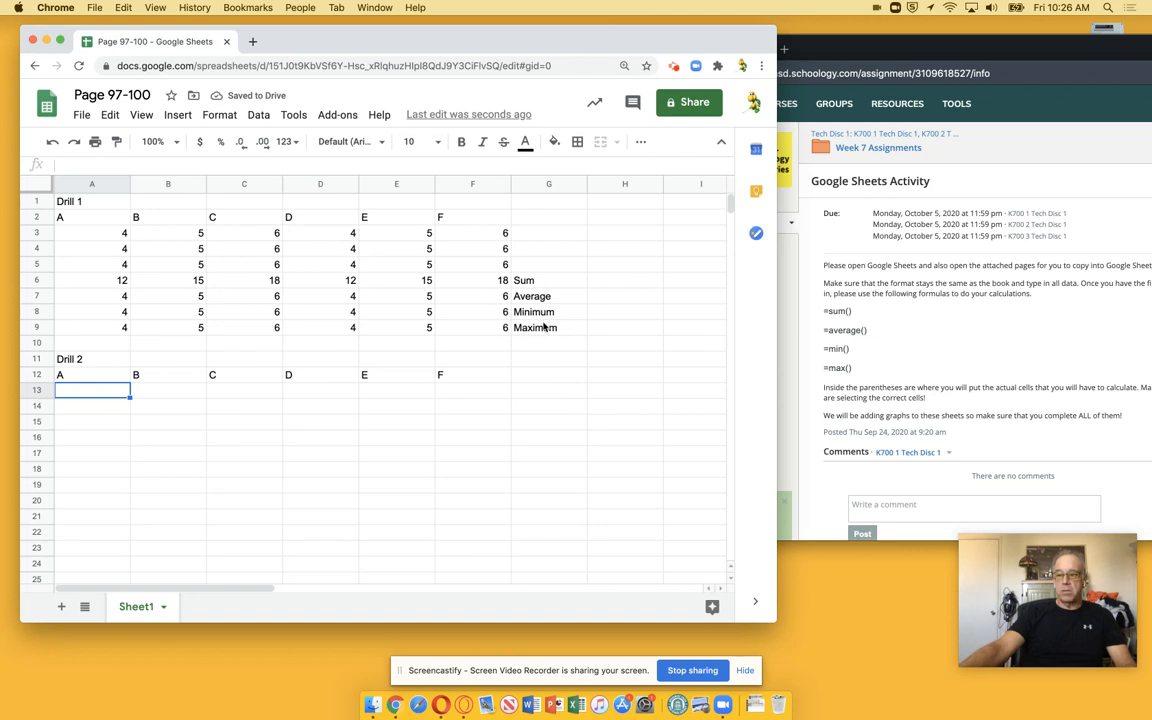
Open the page97.jpeg textbook image from the Week 7 Assignments materials and reposition its window
left_click(912, 289)
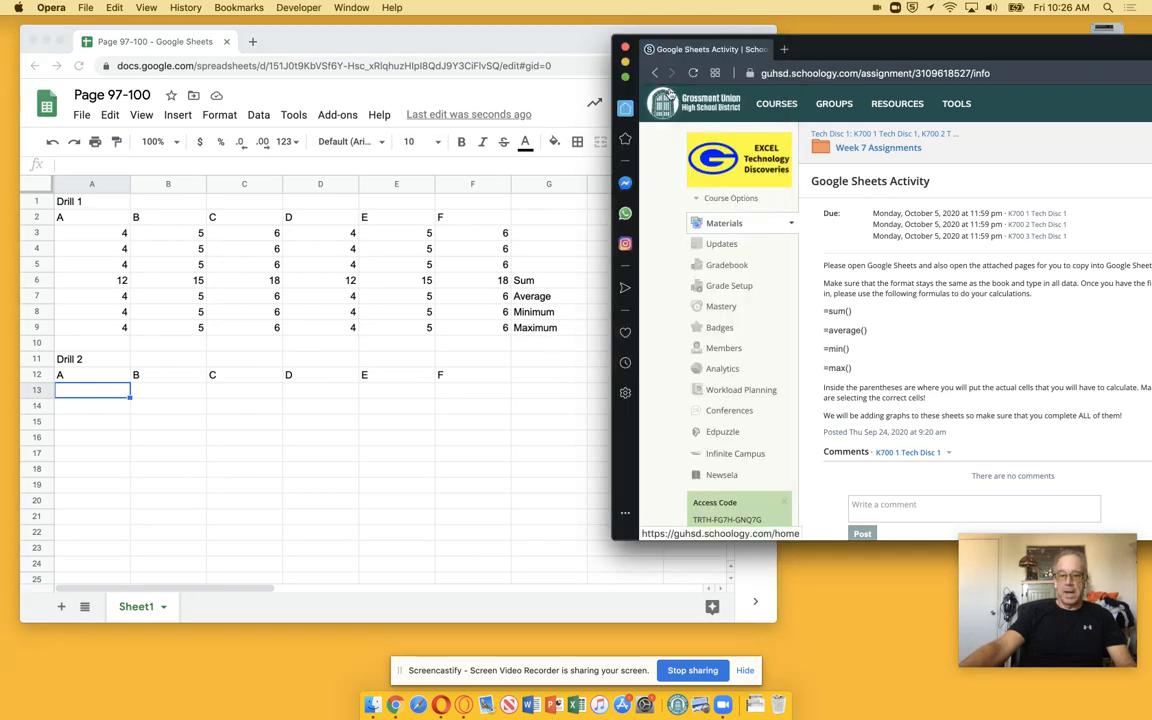
left_click(655, 78)
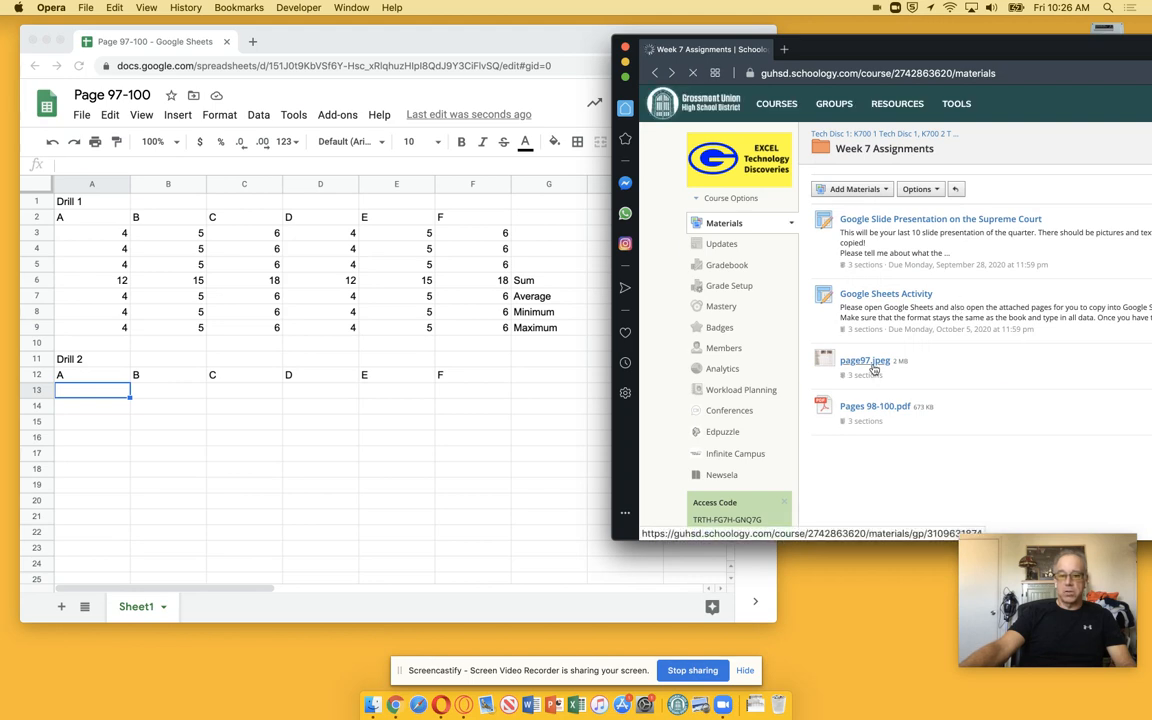
left_click(866, 361)
scroll(900, 370, "down", 1)
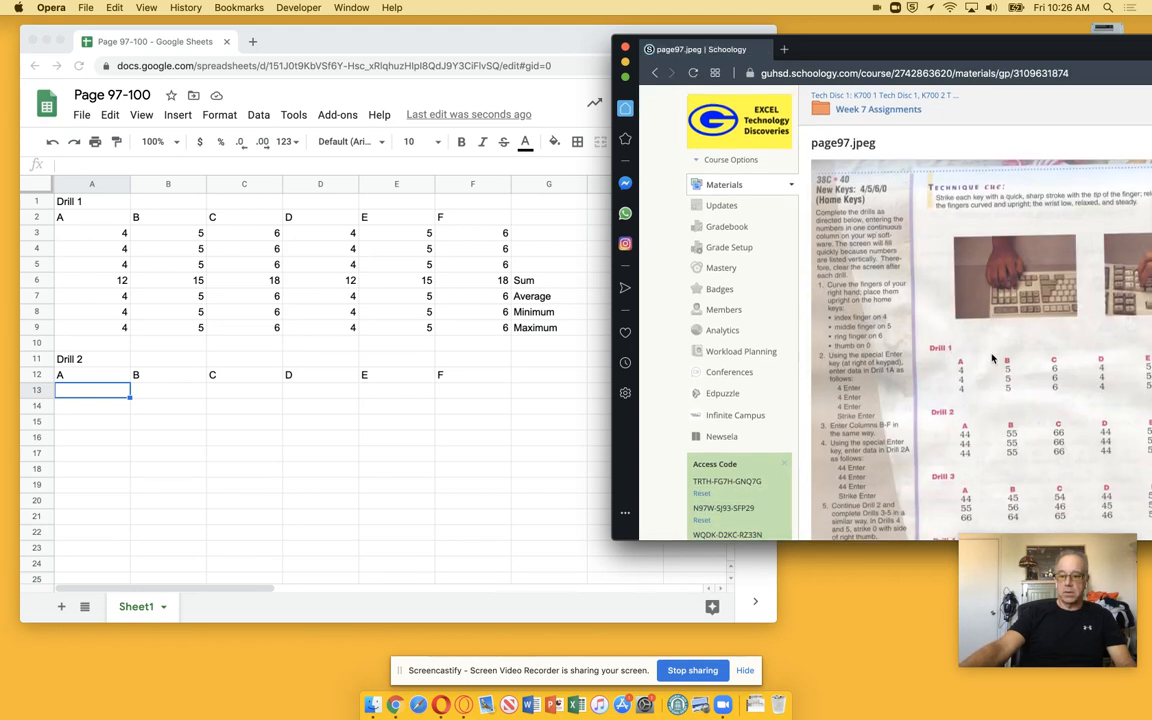
left_click_drag(916, 52, 849, 64)
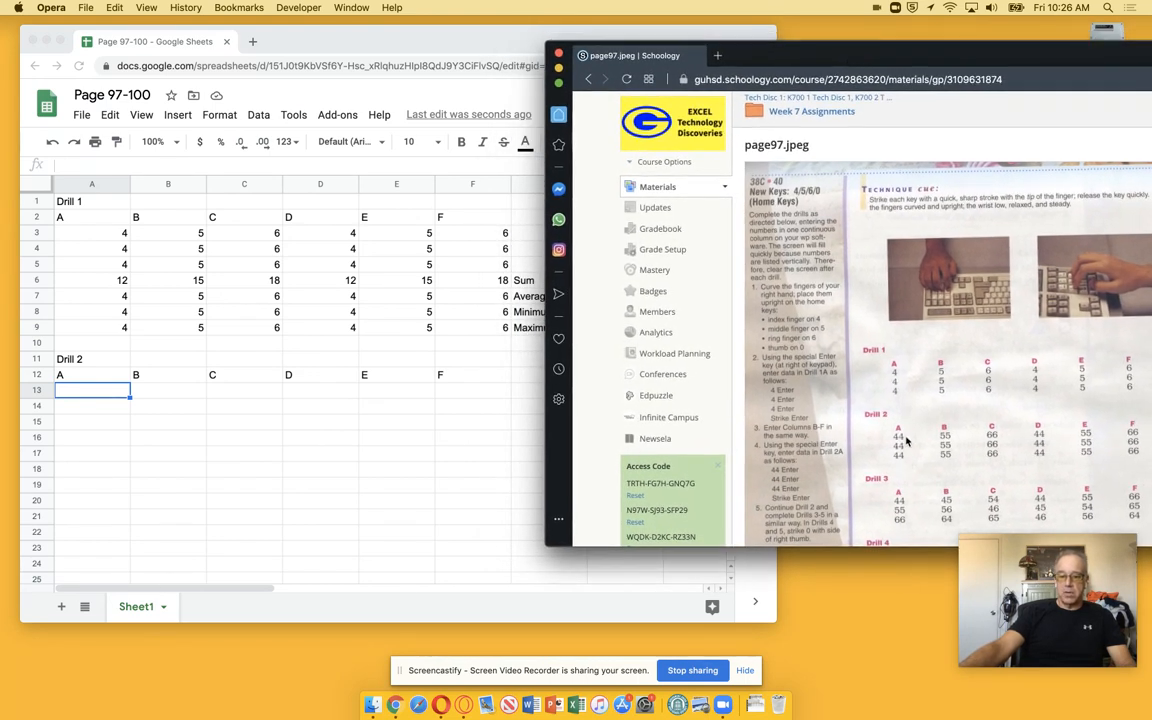
Copy the Sum, Average, Minimum and Maximum labels from G6:G9 into G16:G19 for Drill 2
left_click(479, 427)
left_click_drag(535, 282, 521, 330)
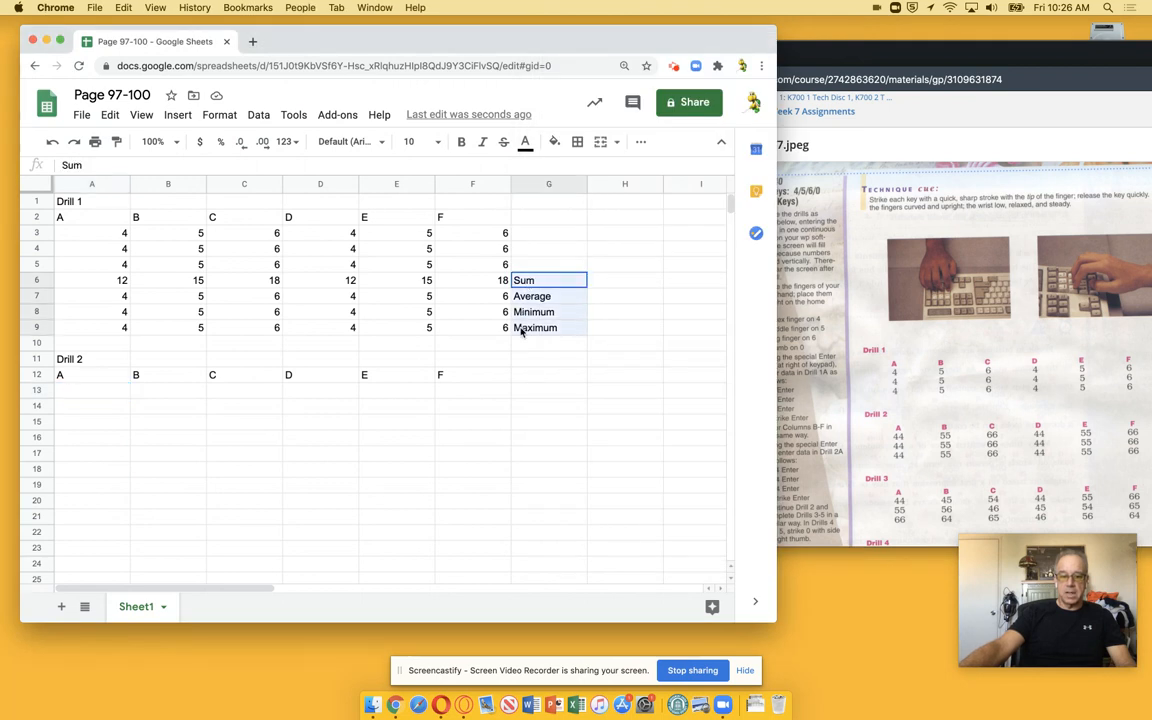
key("ctrl+c")
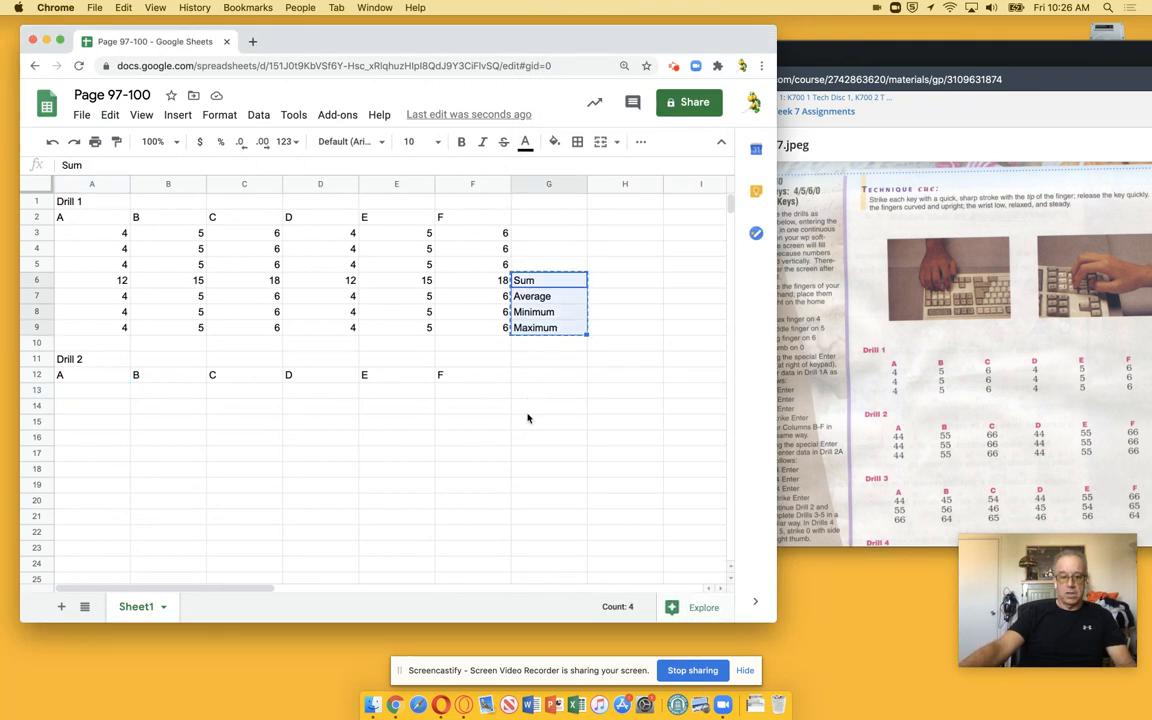
left_click(526, 437)
key("super+v")
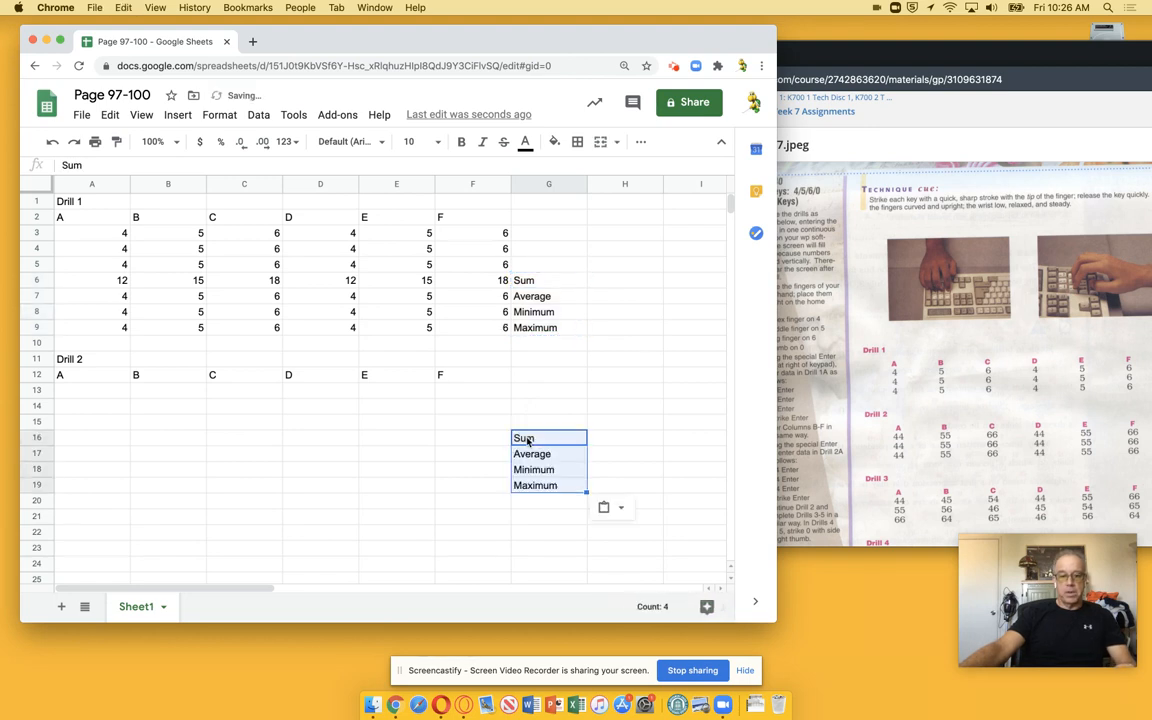
left_click(121, 394)
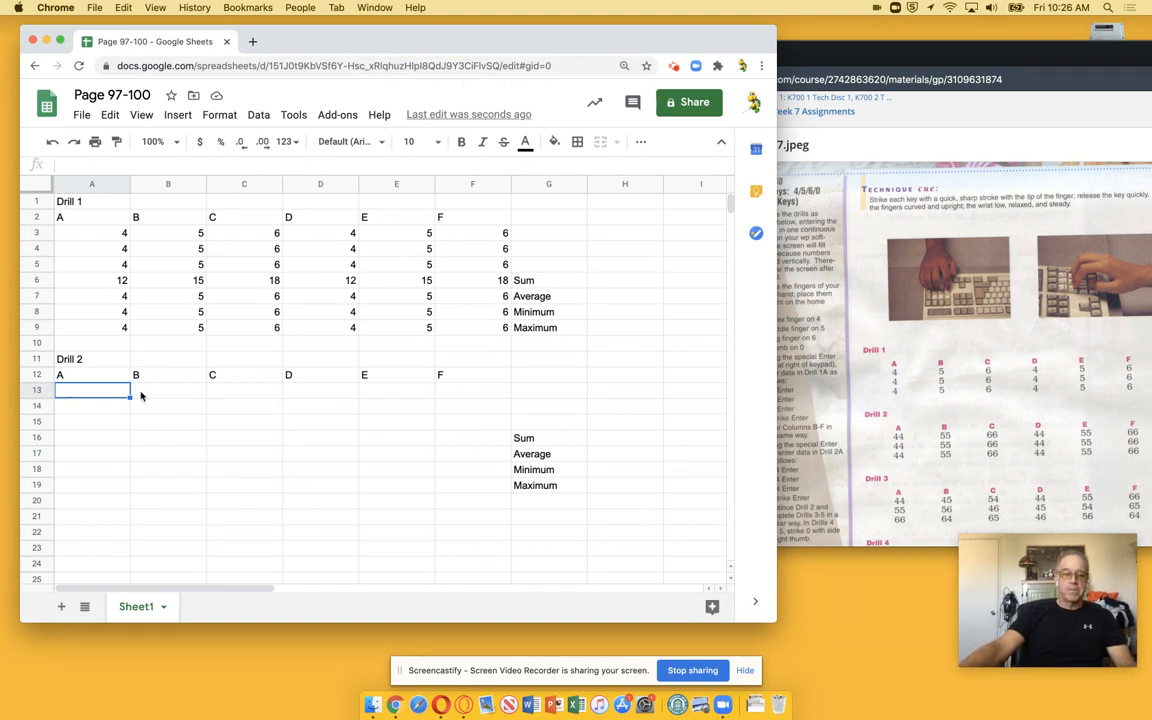
Rename the Sheet1 tab to Page 97
double_click(142, 612)
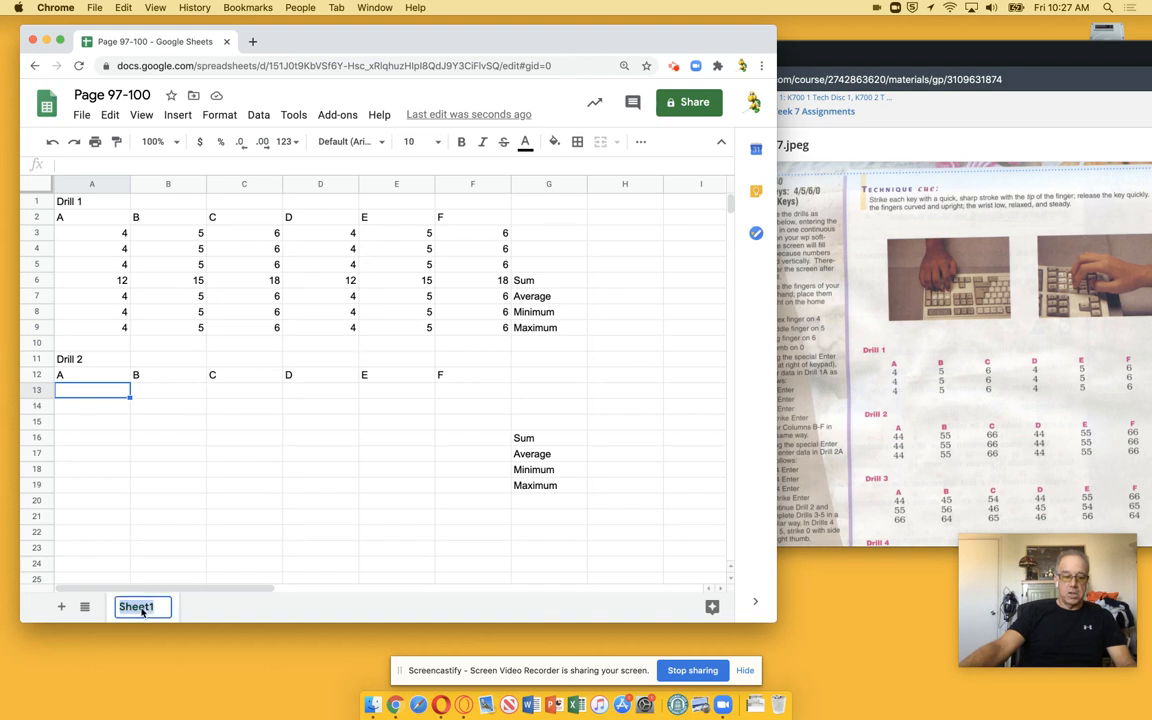
type("Page ")
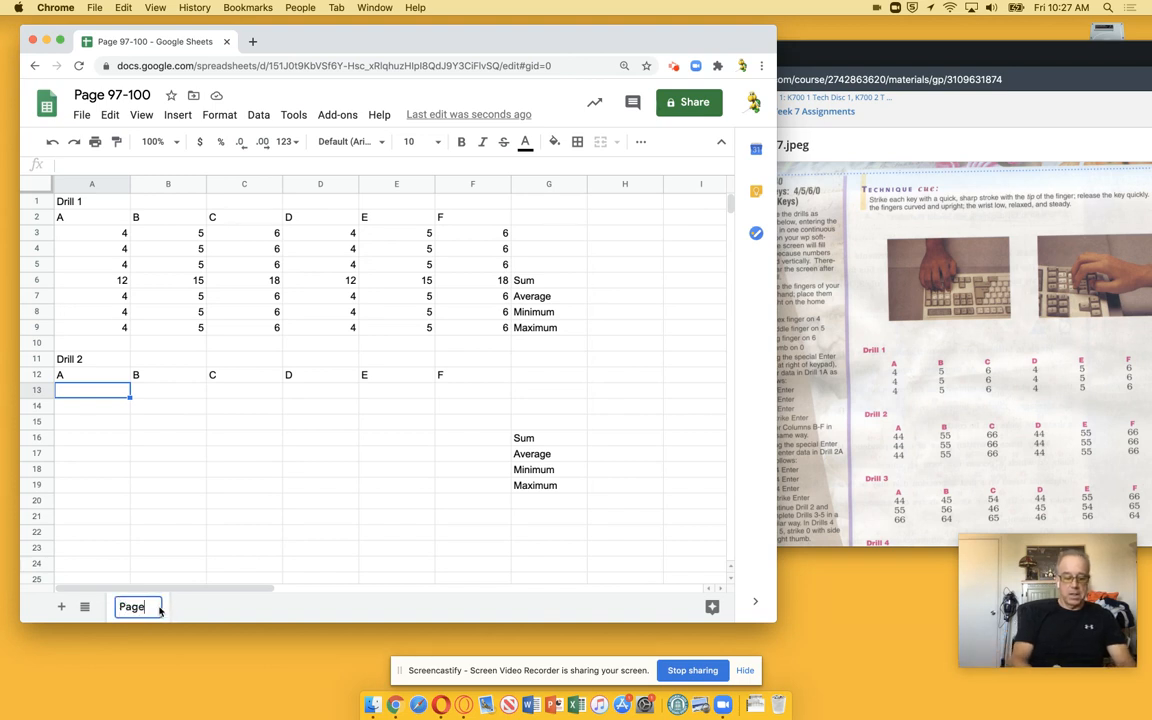
type("97")
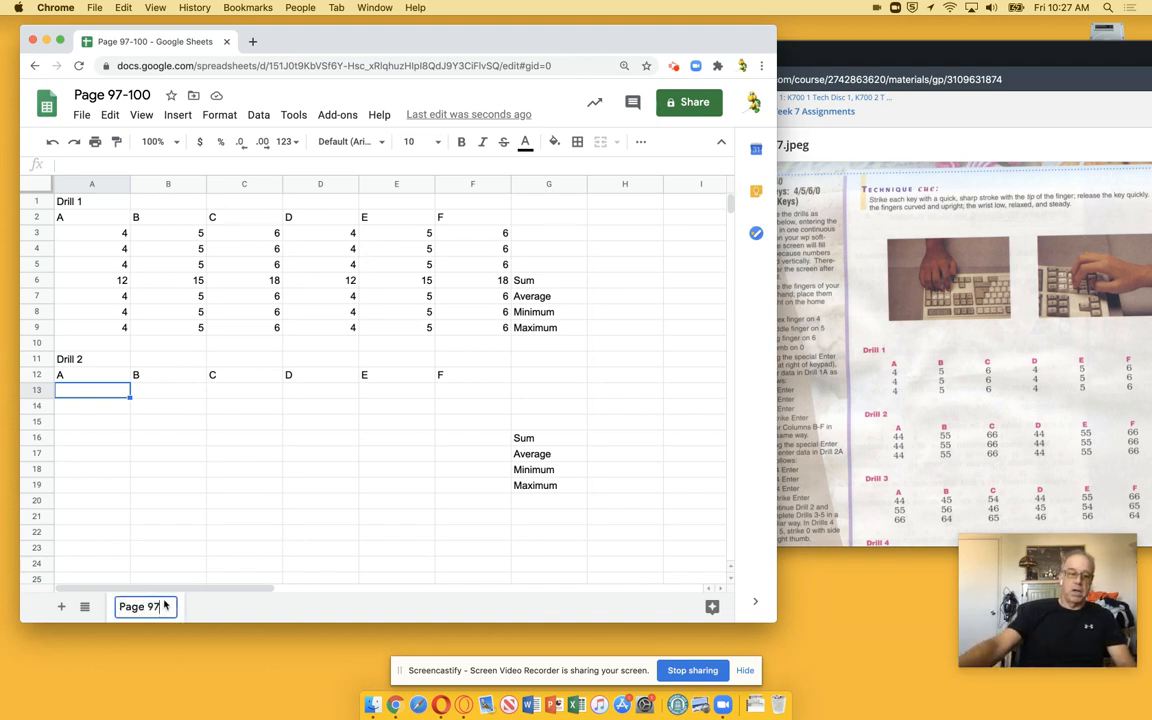
Add a new sheet named Page 98, then return to the Page 97 sheet
left_click(61, 608)
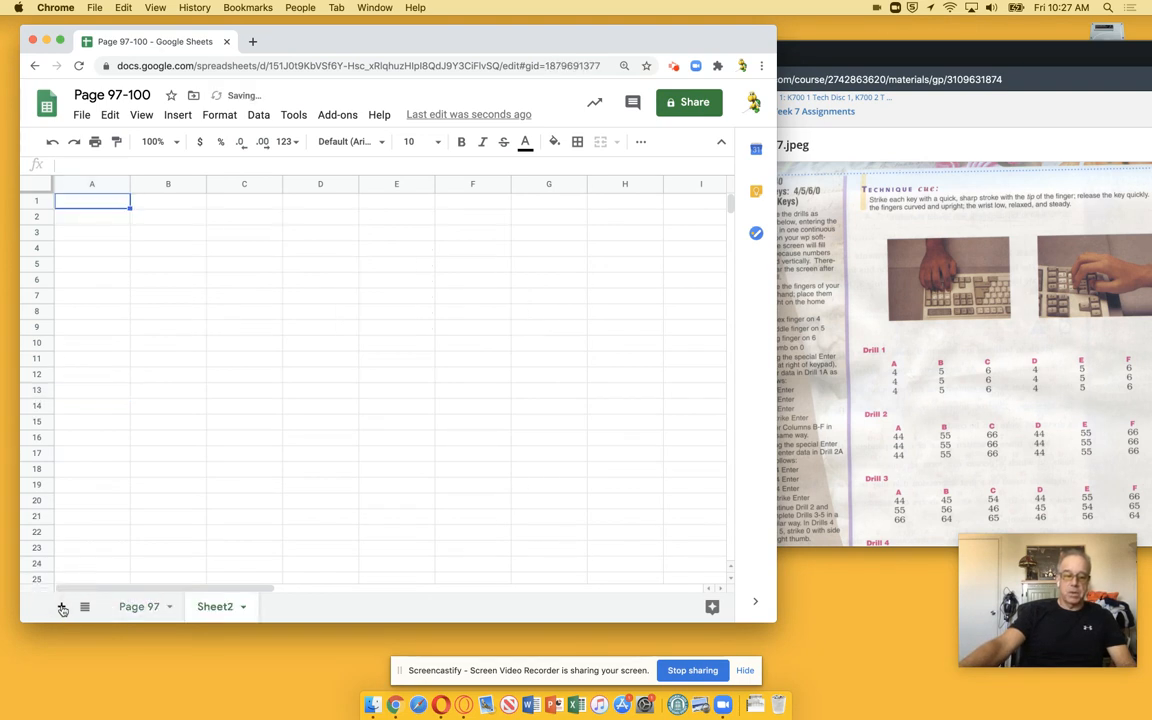
double_click(215, 607)
type("Pa")
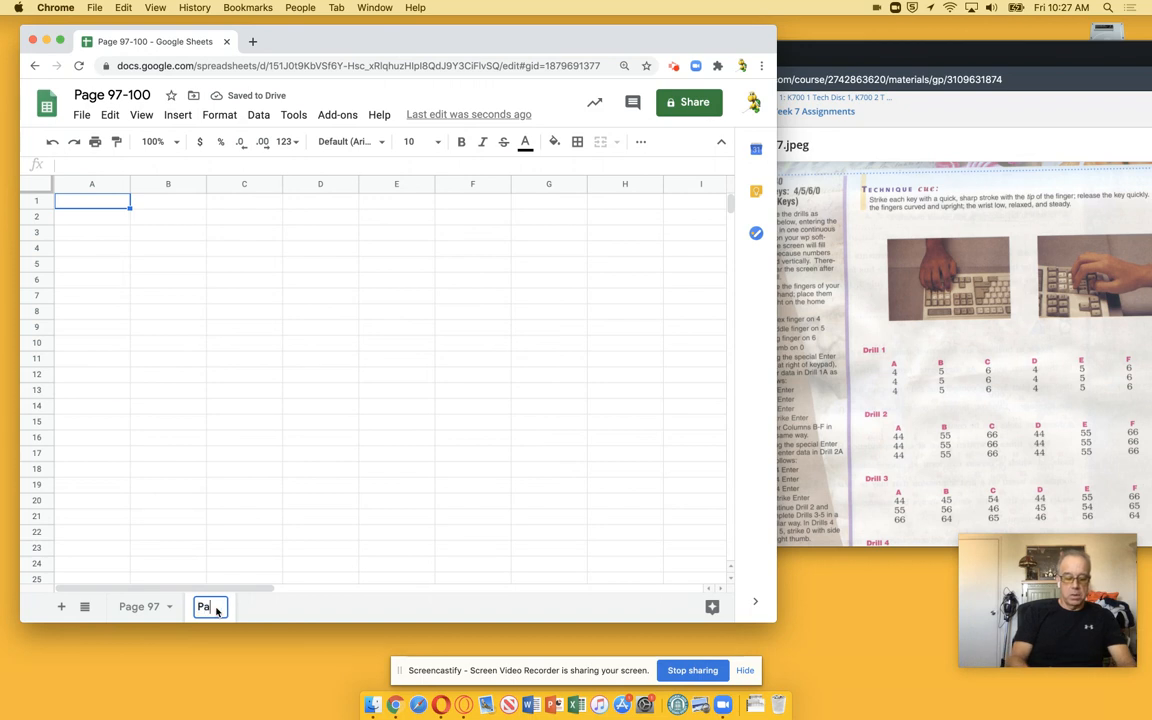
type("ge 98")
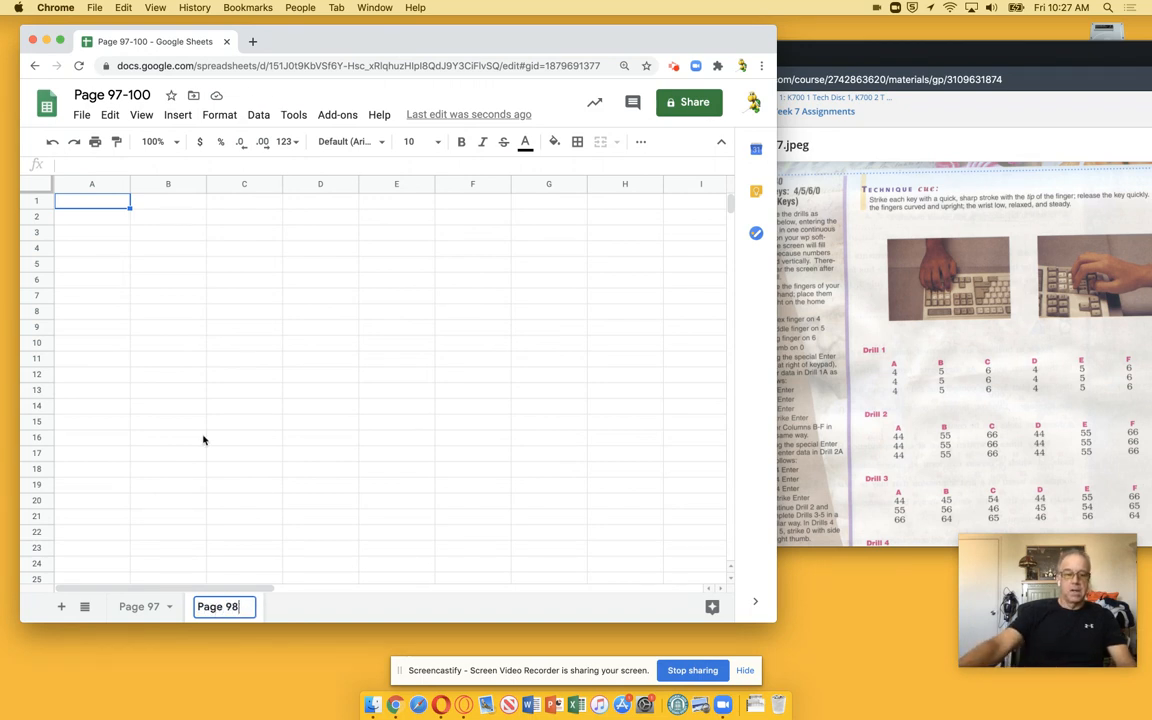
left_click(95, 208)
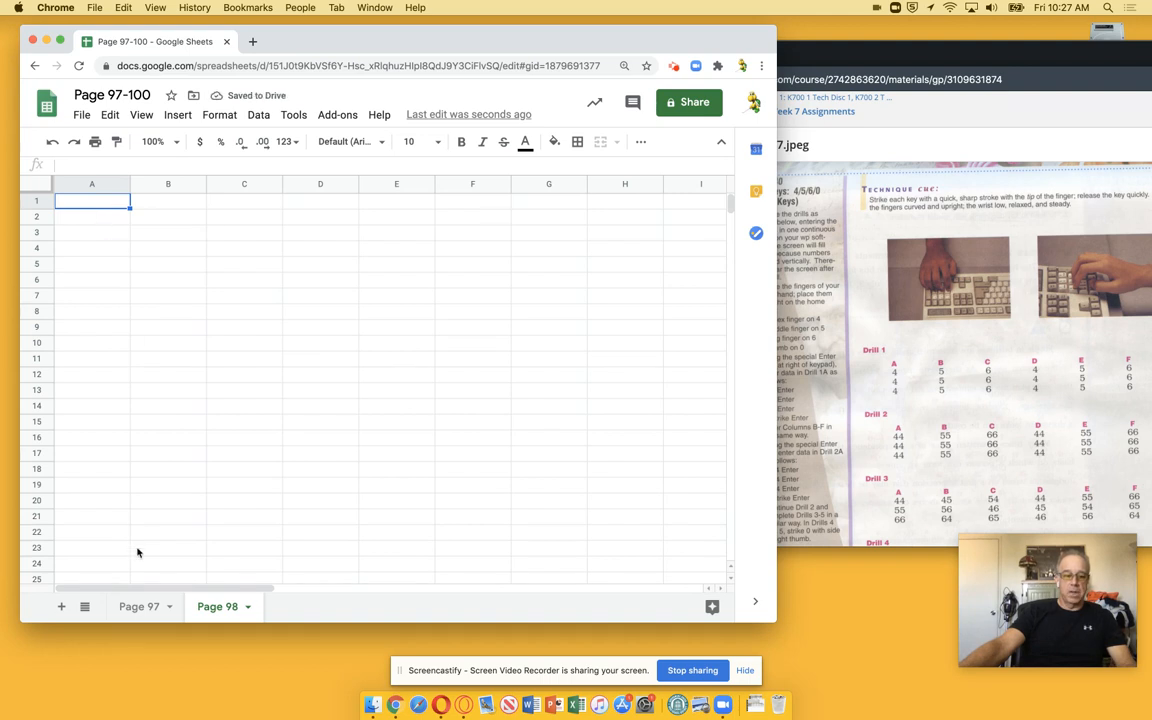
left_click(138, 607)
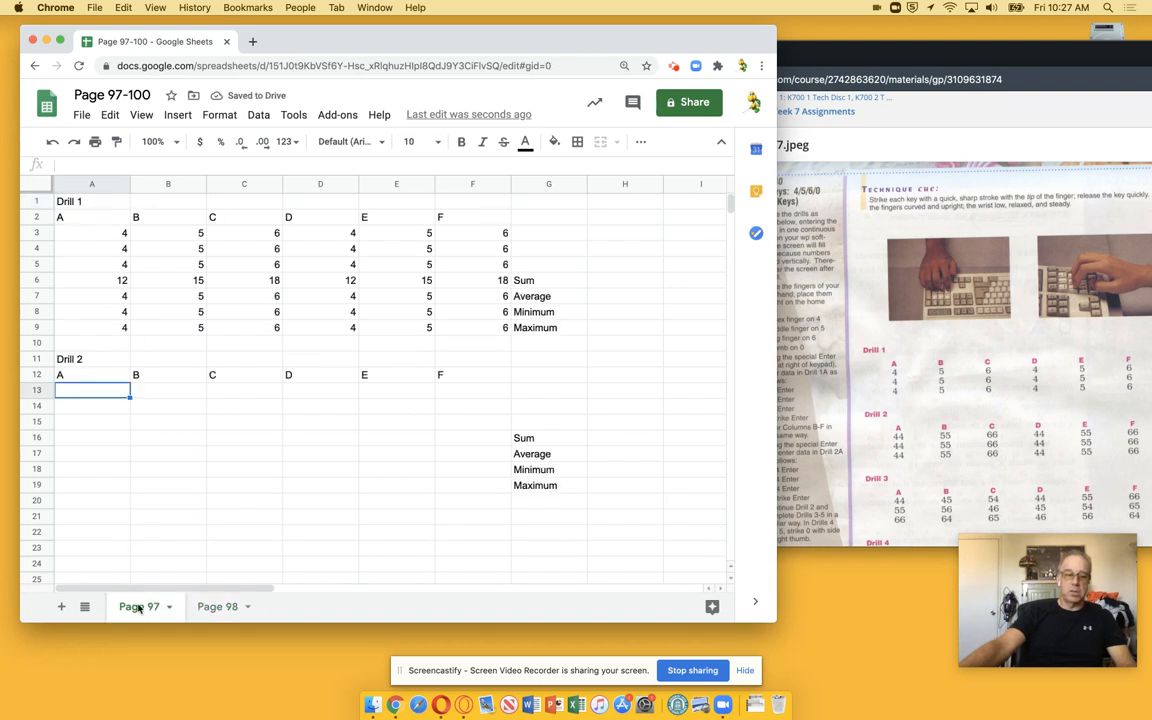